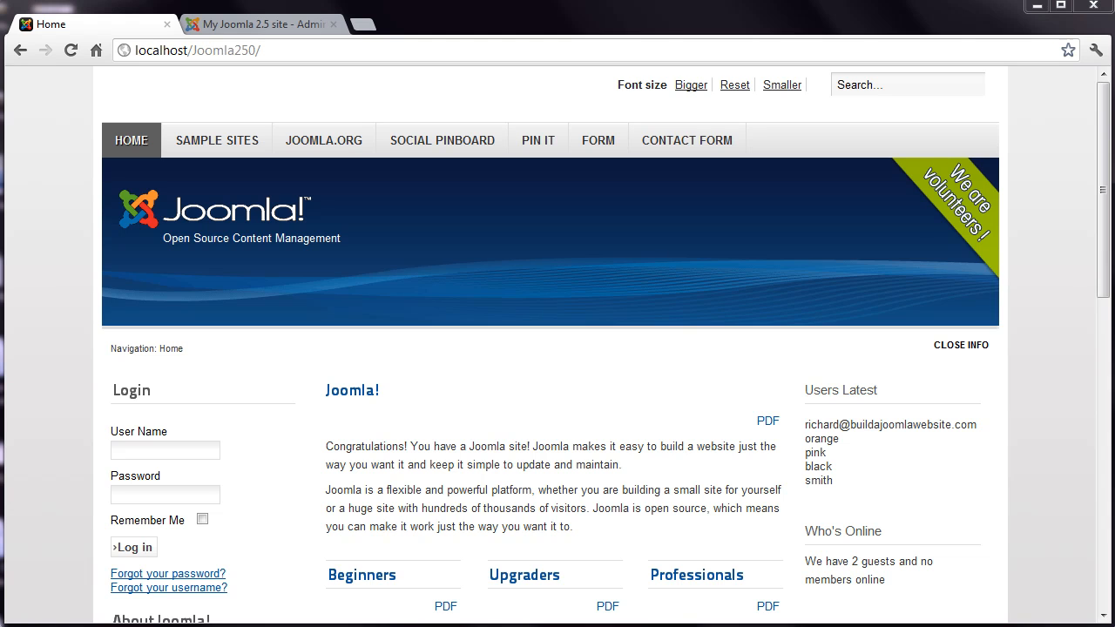
- Switch from the site's front-end home page to the Administration tab's control panel
{"action": "left_click", "coordinate": [294, 25]}
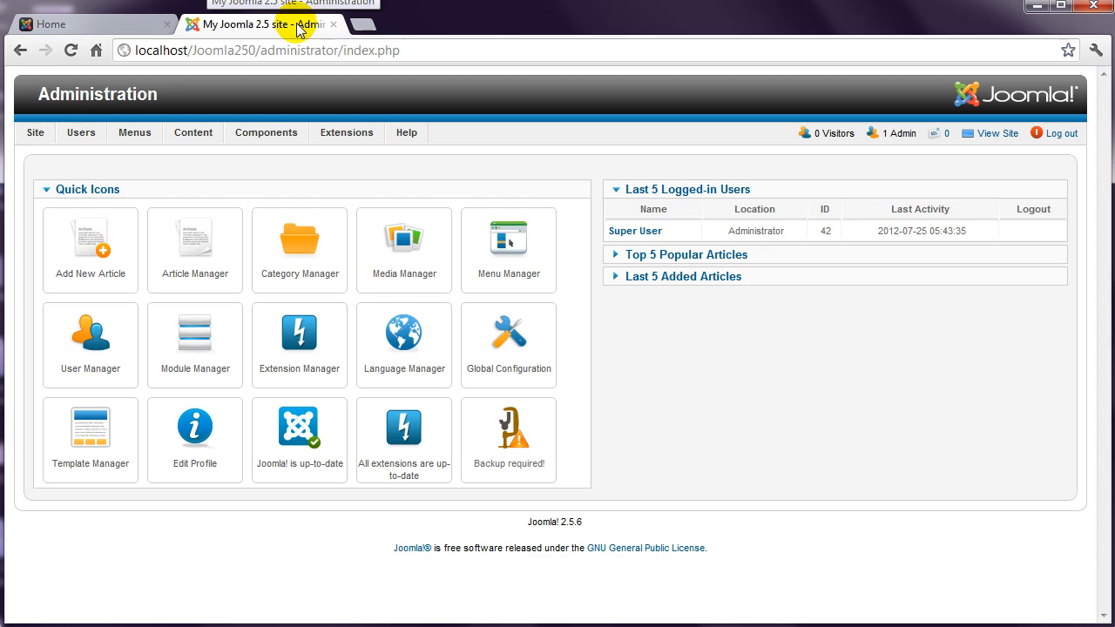
- Add a new article category titled 'Hidden' in Category Manager and save & close it
{"action": "mouse_move", "coordinate": [193, 133]}
{"action": "mouse_move", "coordinate": [217, 178]}
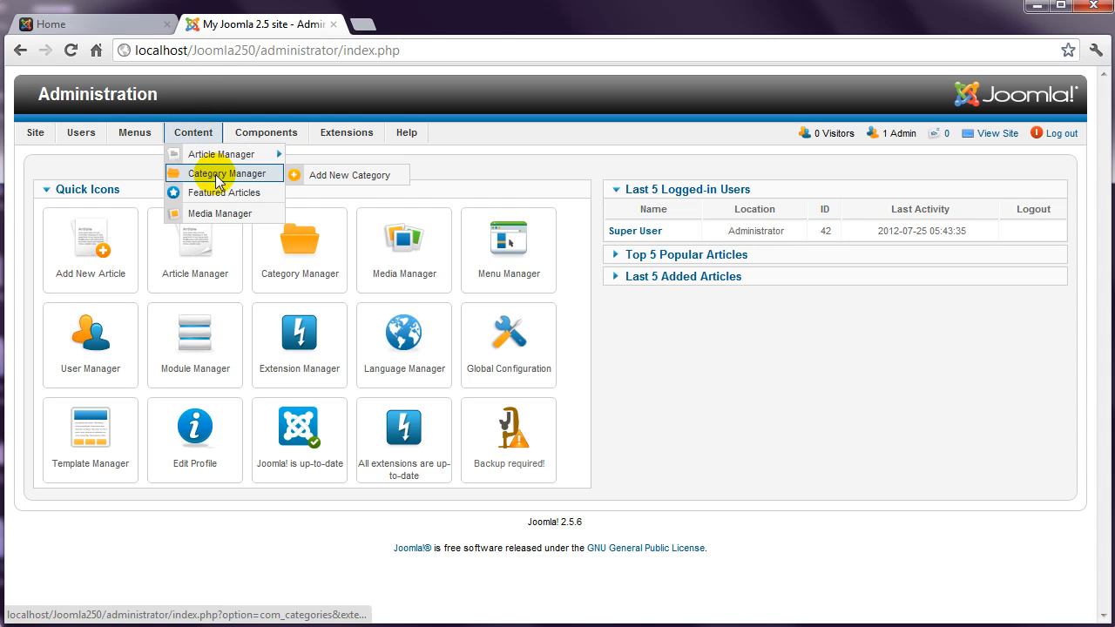
{"action": "left_click", "coordinate": [314, 178]}
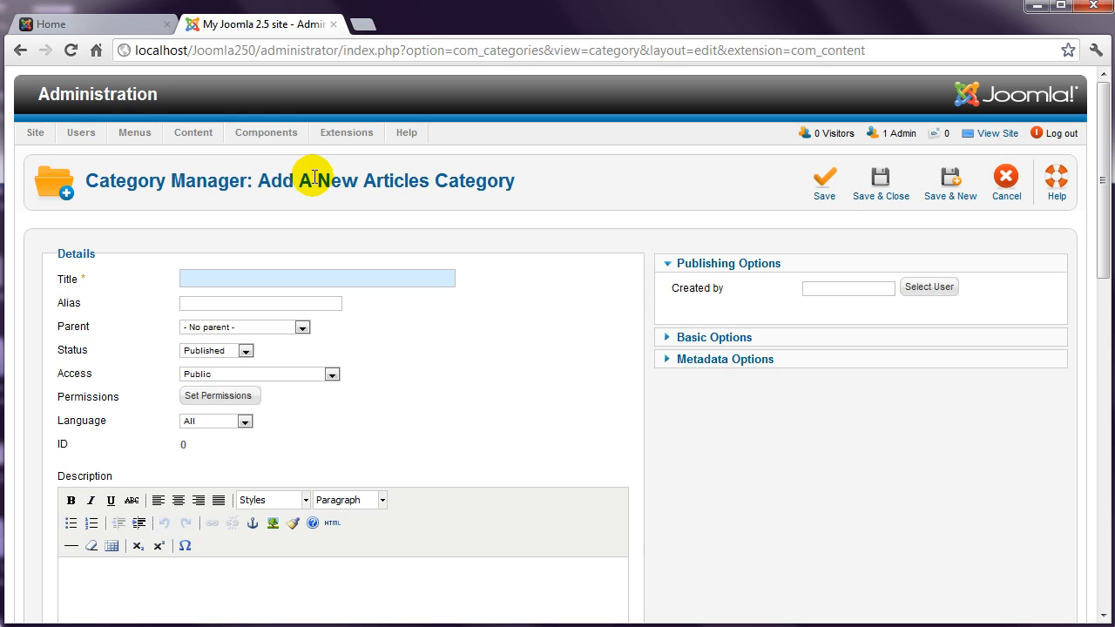
{"action": "left_click", "coordinate": [213, 277]}
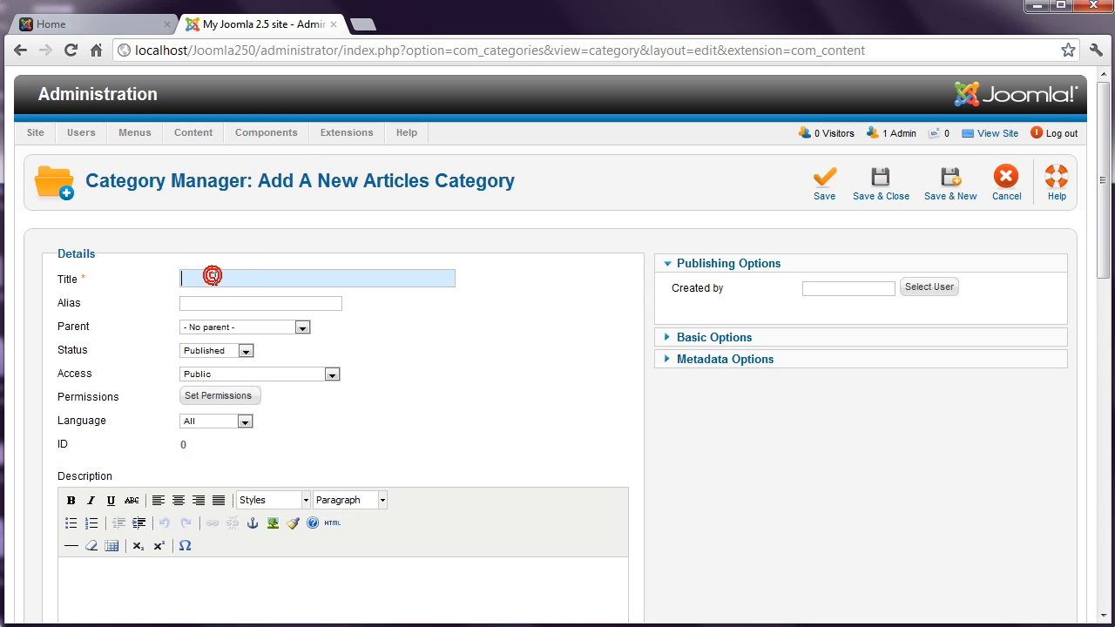
{"action": "type", "text": "Hidden"}
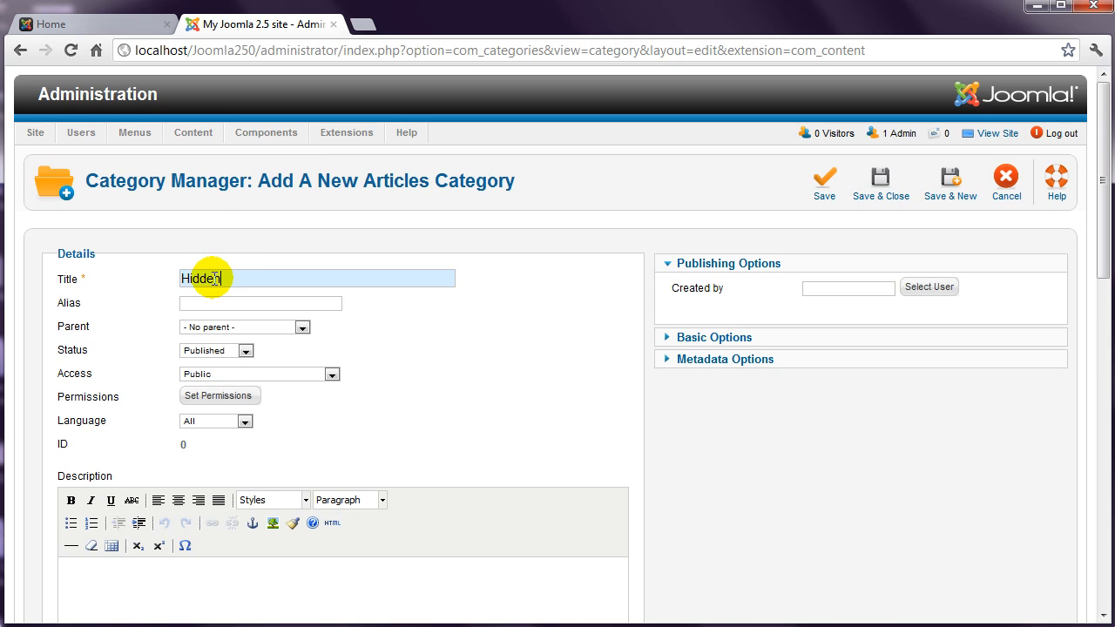
{"action": "left_click", "coordinate": [878, 186]}
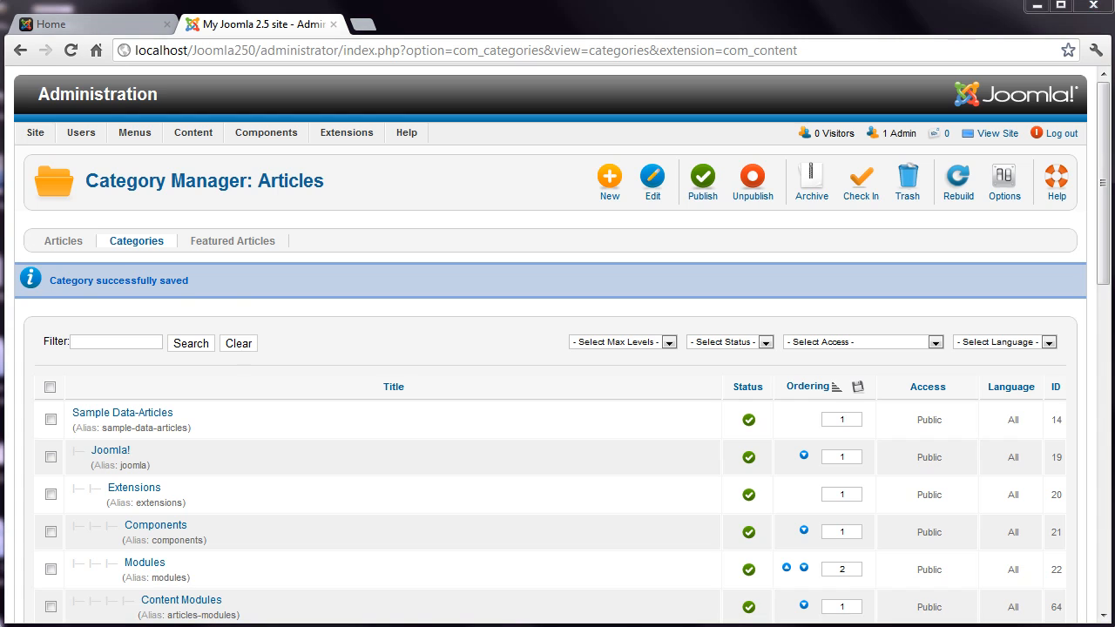
- Start a new article titled 'Thank you' filed under the Hidden category
{"action": "left_click", "coordinate": [64, 243]}
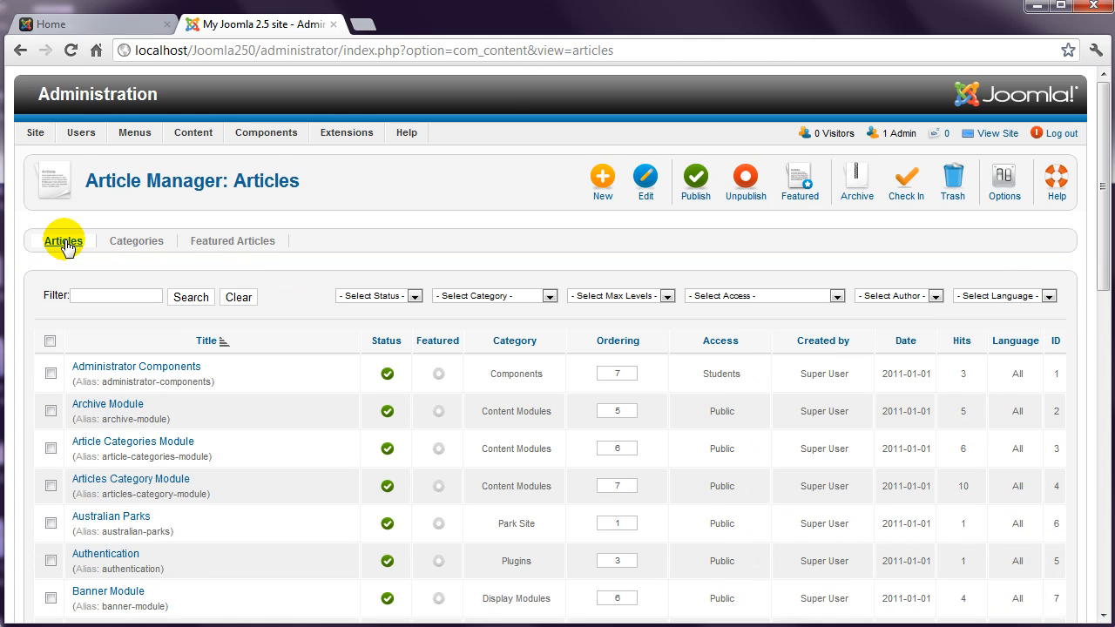
{"action": "left_click", "coordinate": [616, 183]}
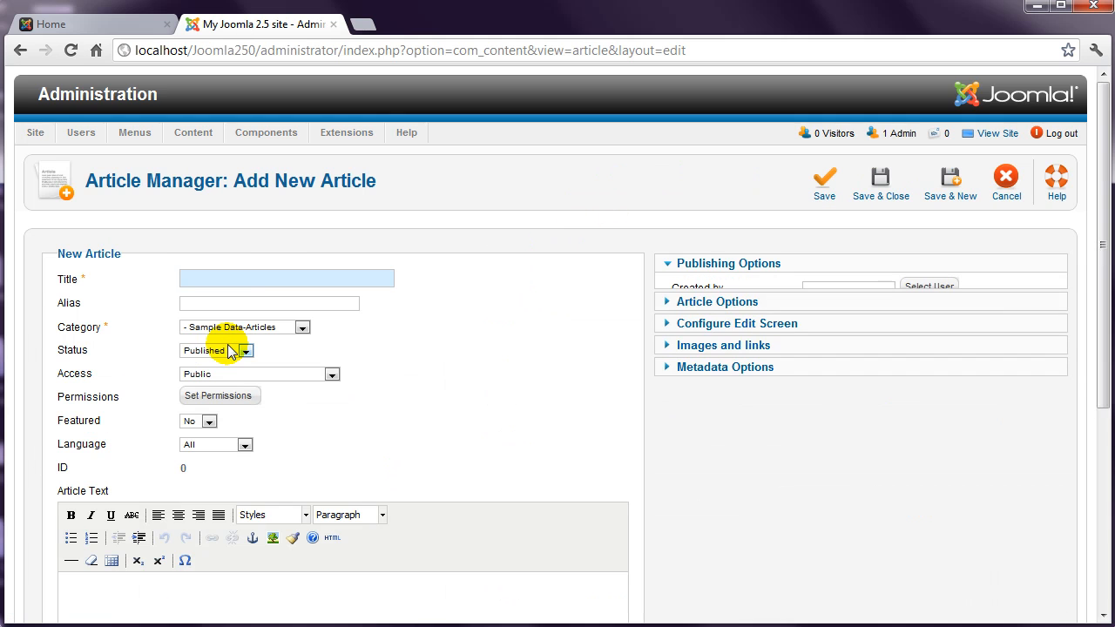
{"action": "left_click", "coordinate": [203, 278]}
{"action": "type", "text": "Thank you"}
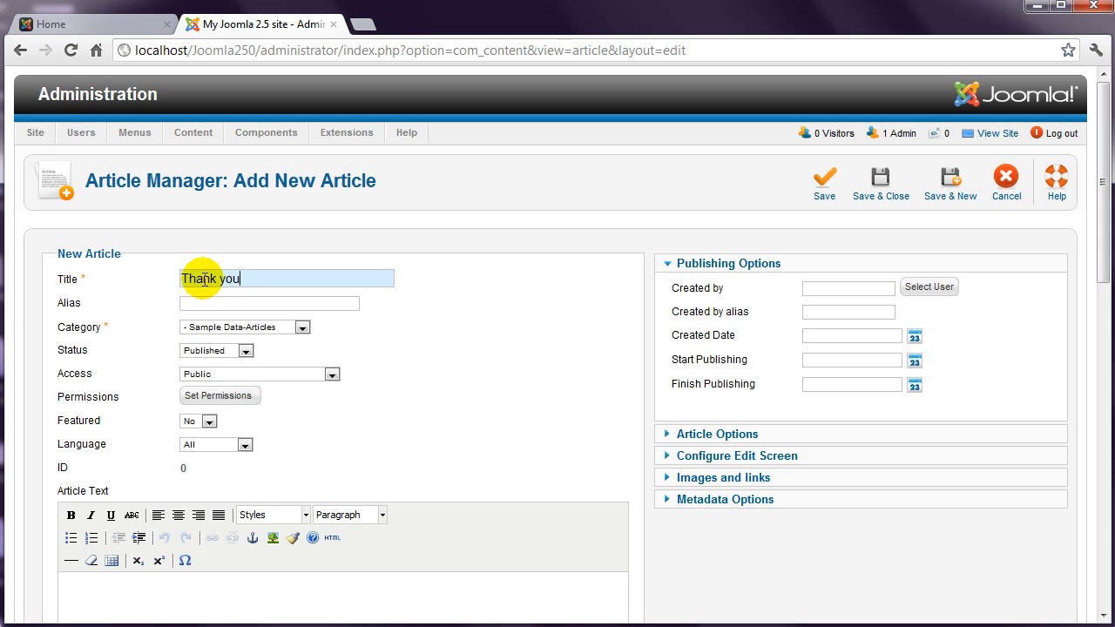
{"action": "left_click", "coordinate": [301, 327]}
{"action": "left_click_drag", "start_coordinate": [302, 331], "coordinate": [308, 428]}
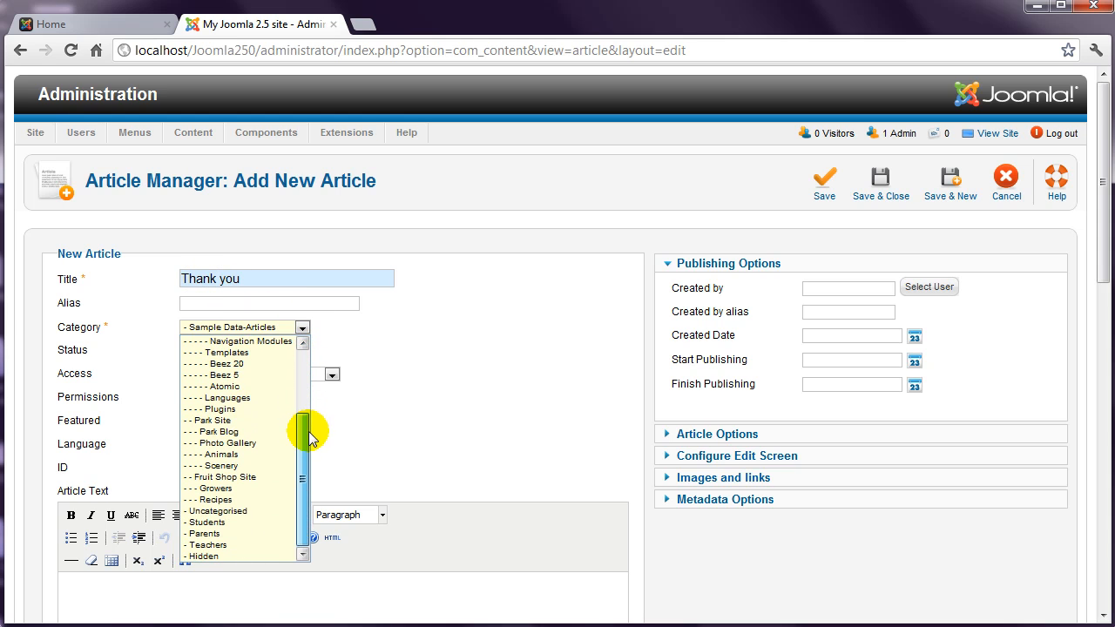
{"action": "left_click", "coordinate": [205, 557]}
- Paste the order-confirmation message into the article body and save & close
{"action": "left_click_drag", "start_coordinate": [1103, 254], "coordinate": [1103, 357]}
{"action": "left_click", "coordinate": [199, 369]}
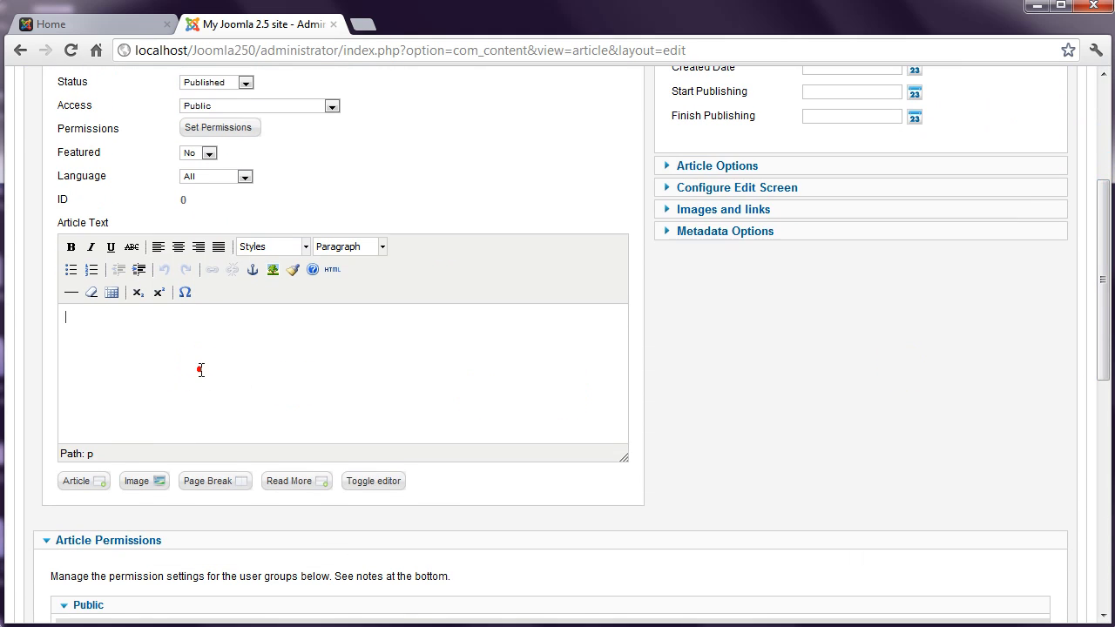
{"action": "type", "text": "Your order has been received and will be processed tomorrow. Expect to see your goods within the next 7 to 10 business days. If you don't, please contact us. Thank you for choosing to order from Acme Anvils."}
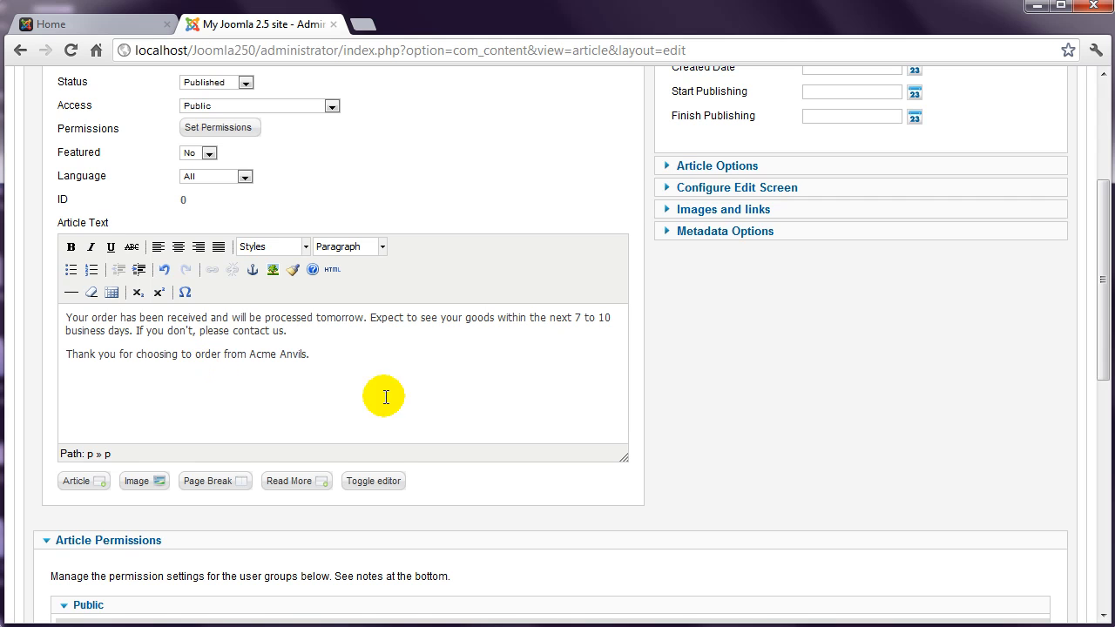
{"action": "left_click_drag", "start_coordinate": [1103, 361], "coordinate": [1102, 271]}
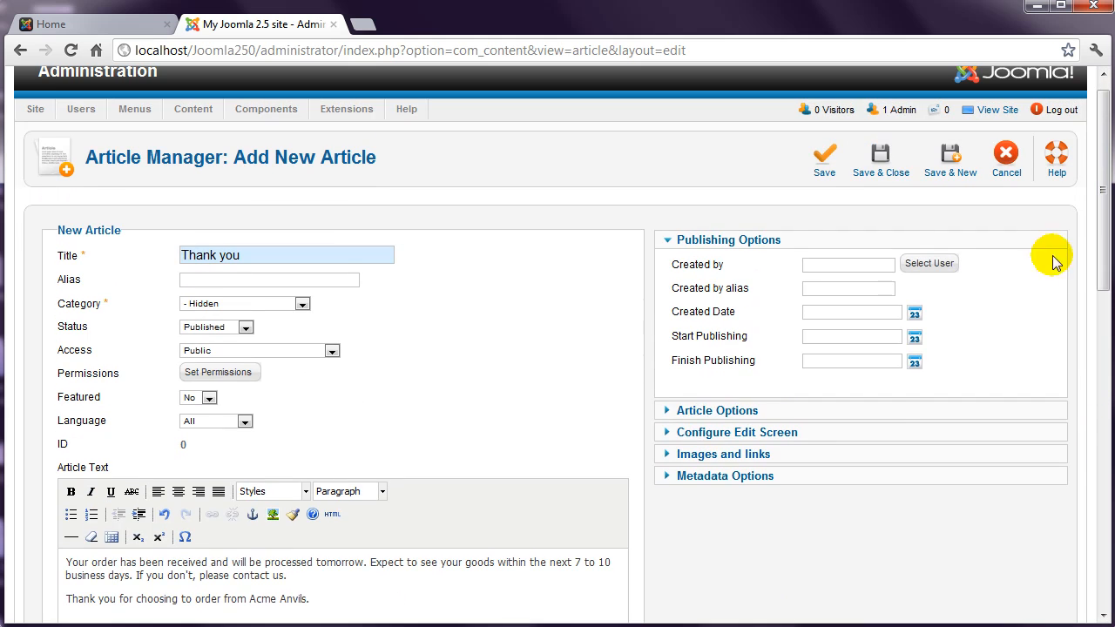
{"action": "left_click", "coordinate": [879, 165]}
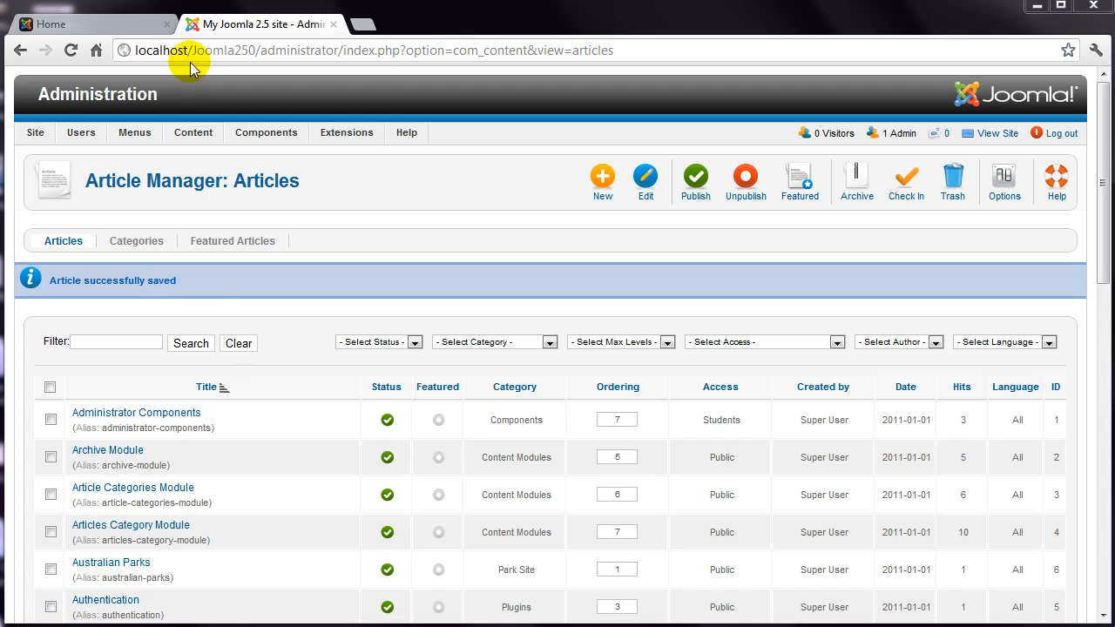
- Create a new menu with title 'Hidden' and menu type 'Hidden', then save & close
{"action": "mouse_move", "coordinate": [132, 135]}
{"action": "mouse_move", "coordinate": [160, 157]}
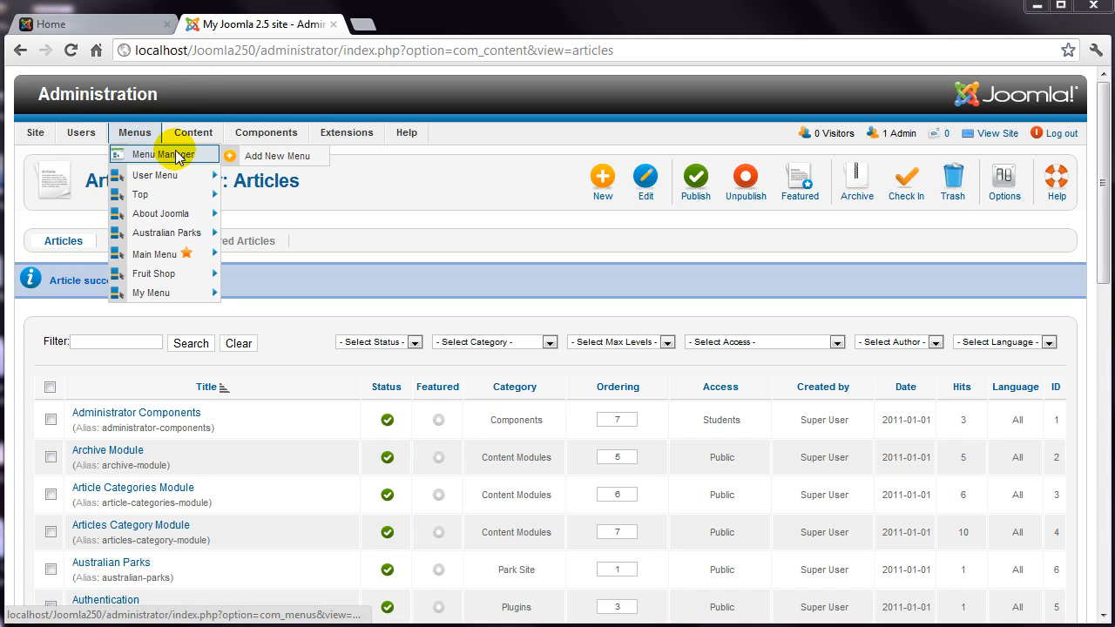
{"action": "left_click", "coordinate": [272, 157]}
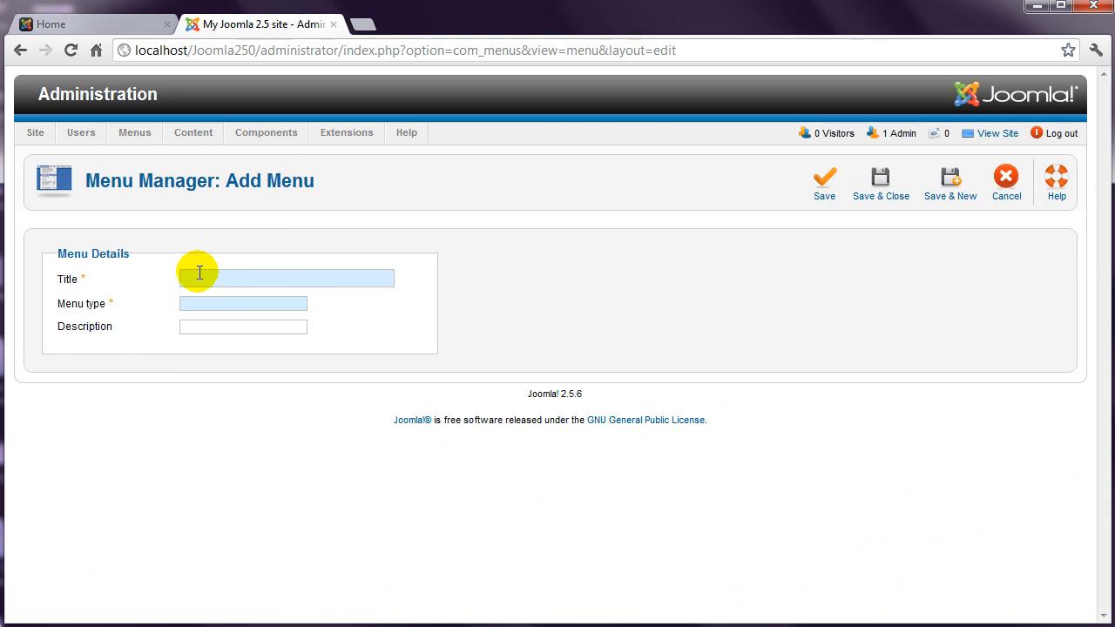
{"action": "left_click", "coordinate": [199, 273]}
{"action": "type", "text": "Hidden"}
{"action": "key", "text": "Tab"}
{"action": "type", "text": "H"}
{"action": "key", "text": "BackSpace"}
{"action": "type", "text": "Hidden"}
{"action": "left_click", "coordinate": [878, 188]}
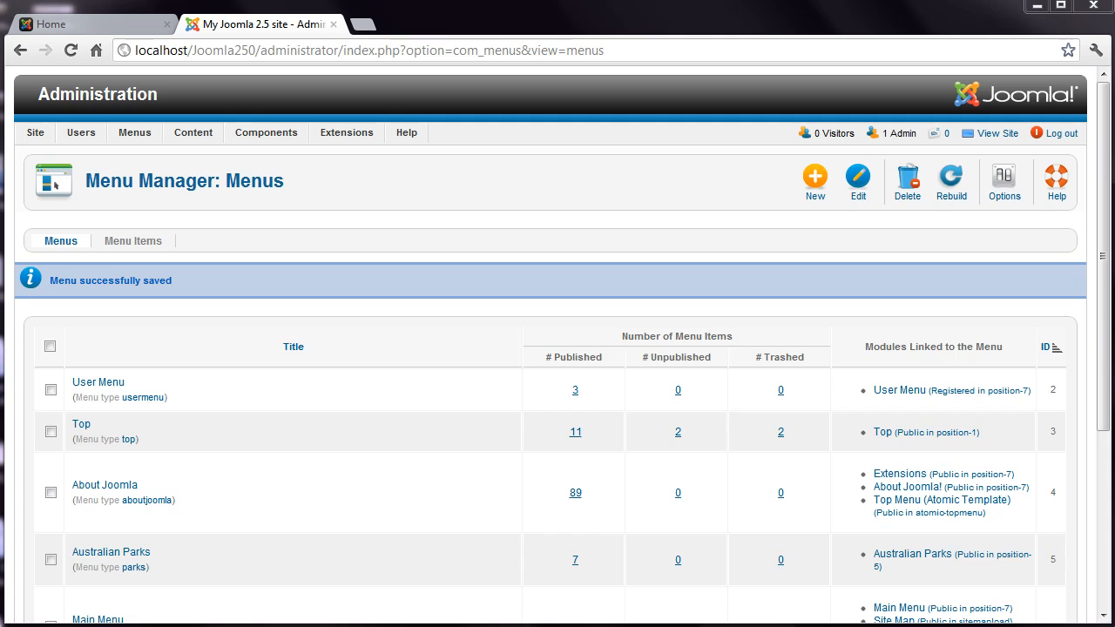
- Start a new Hidden-menu item of type Single Article
{"action": "mouse_move", "coordinate": [131, 137]}
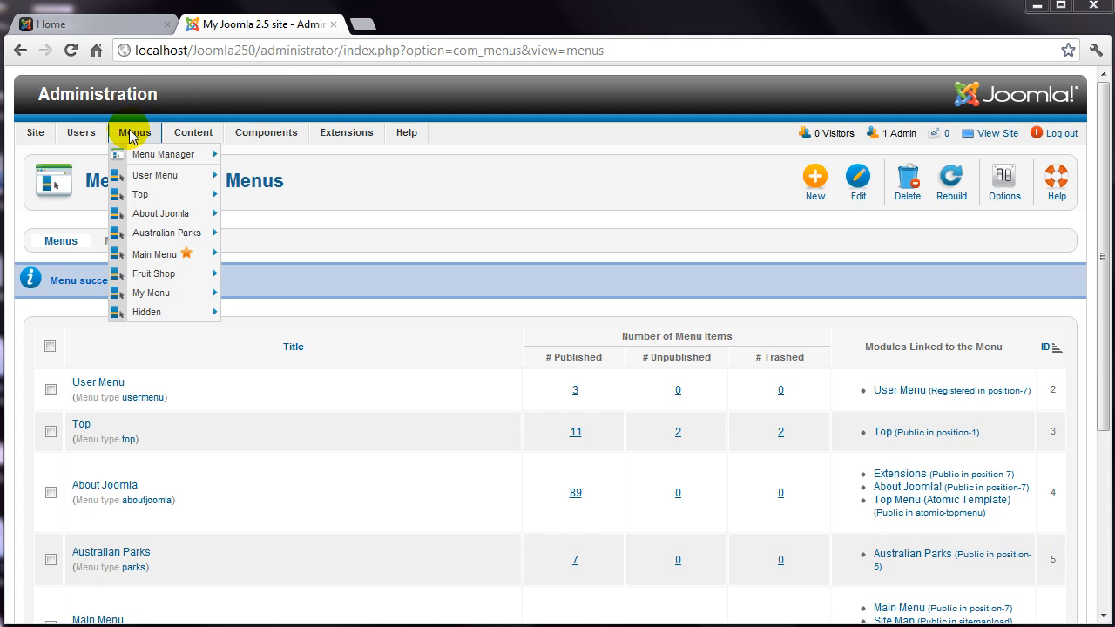
{"action": "mouse_move", "coordinate": [165, 311]}
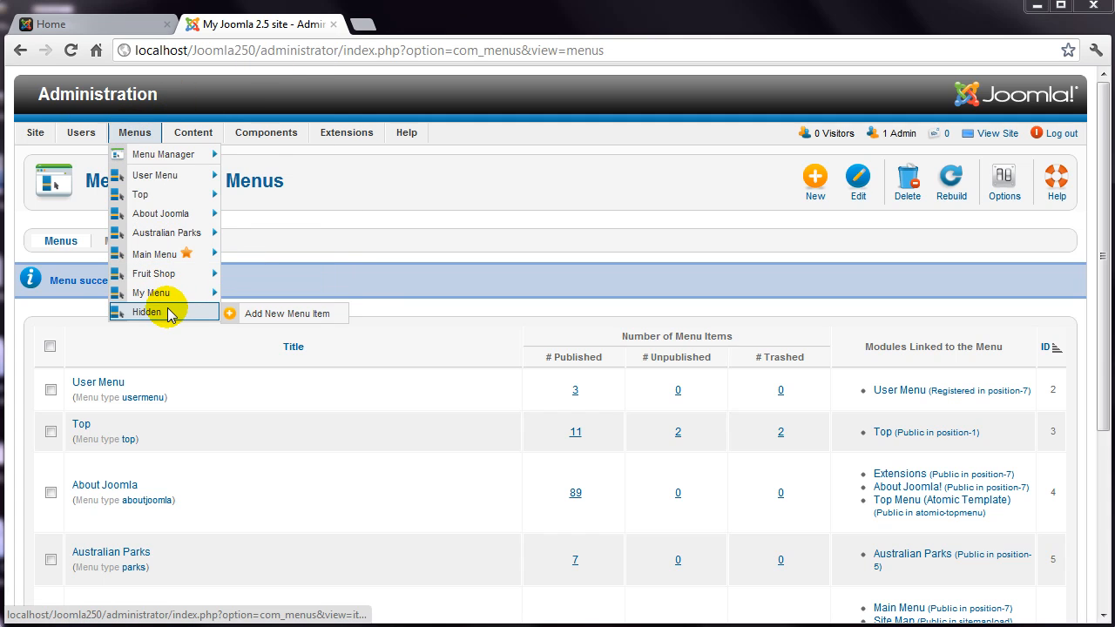
{"action": "left_click", "coordinate": [255, 316]}
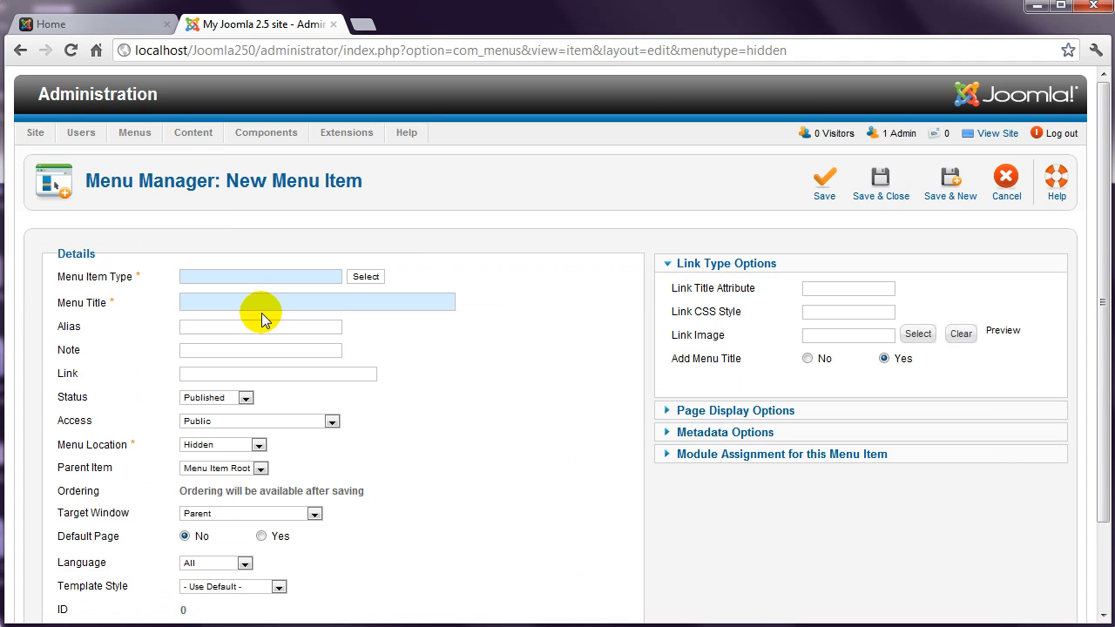
{"action": "left_click", "coordinate": [367, 277]}
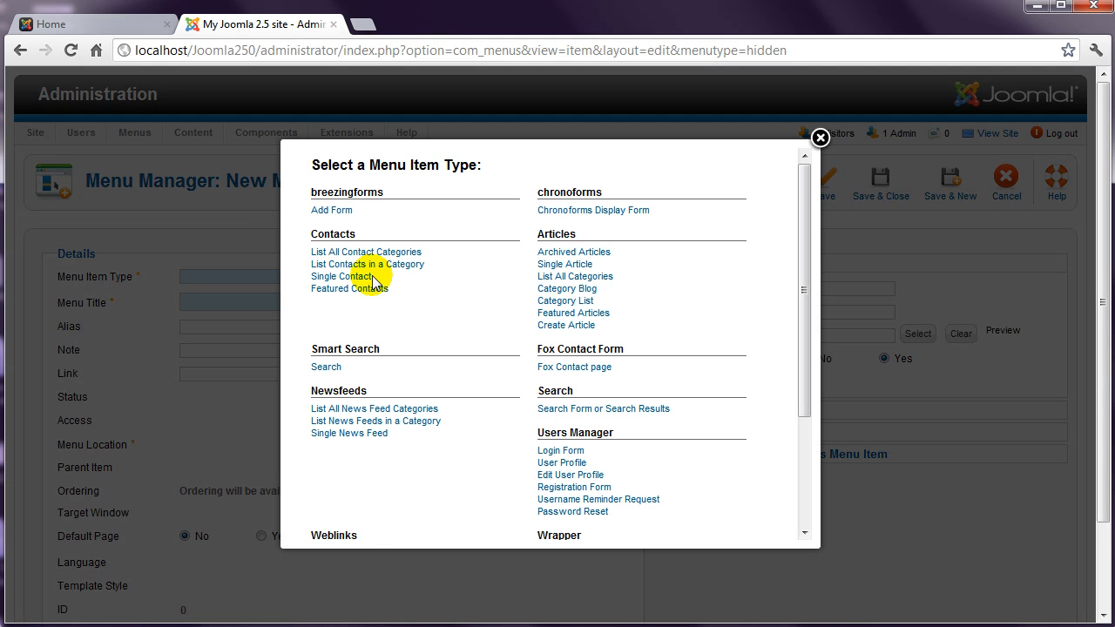
{"action": "left_click", "coordinate": [552, 265]}
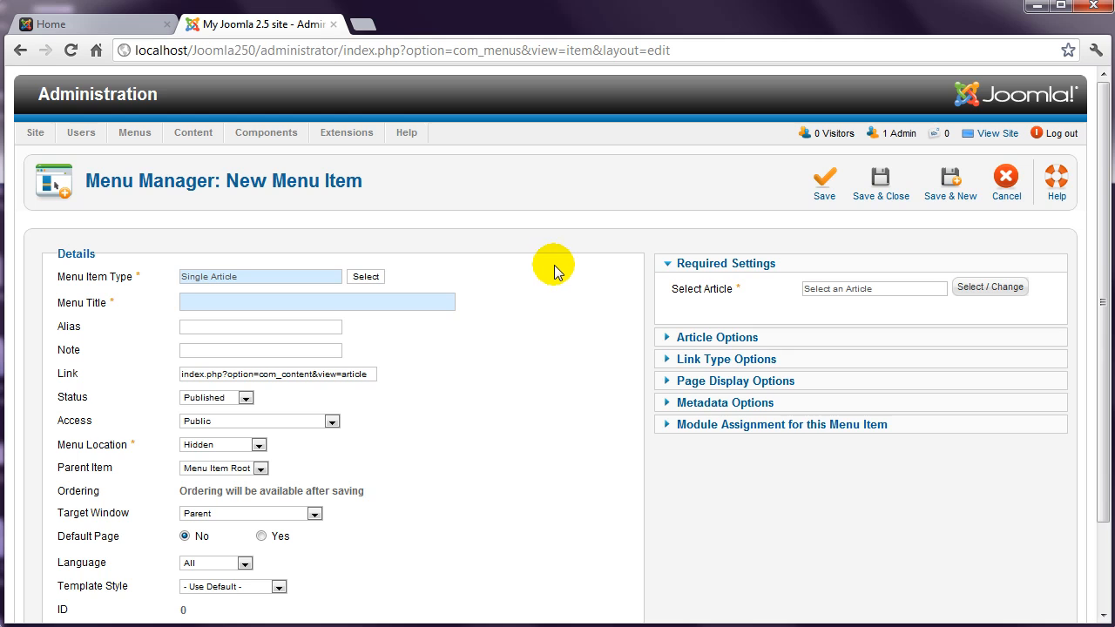
- Pick the 'Thank you' article for the item, filtering the picker to the Hidden category
{"action": "left_click", "coordinate": [970, 289]}
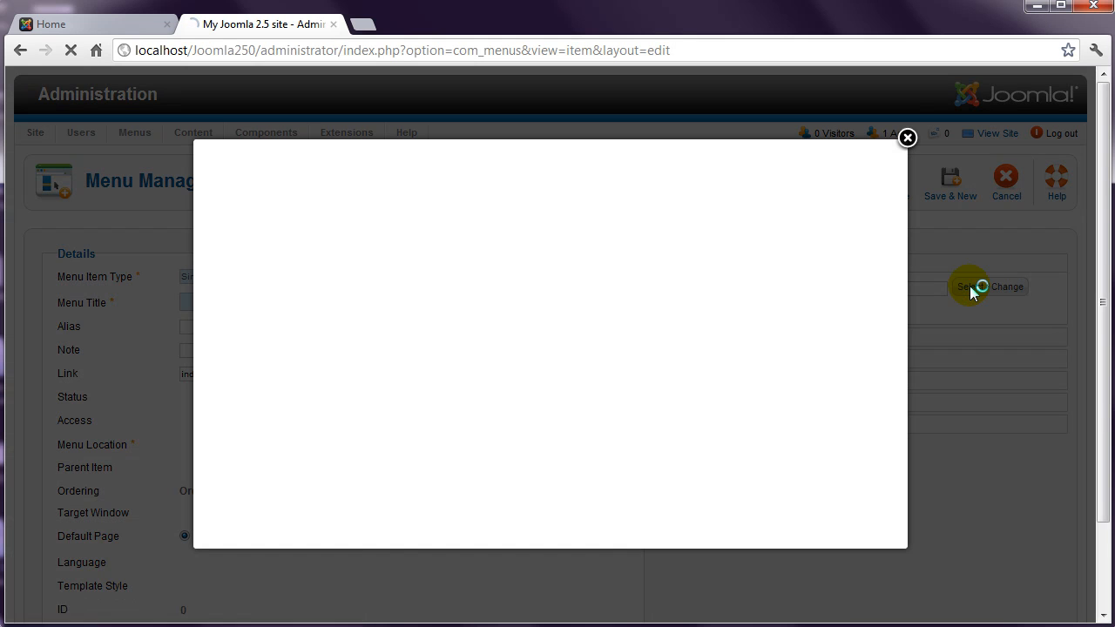
{"action": "left_click", "coordinate": [693, 197]}
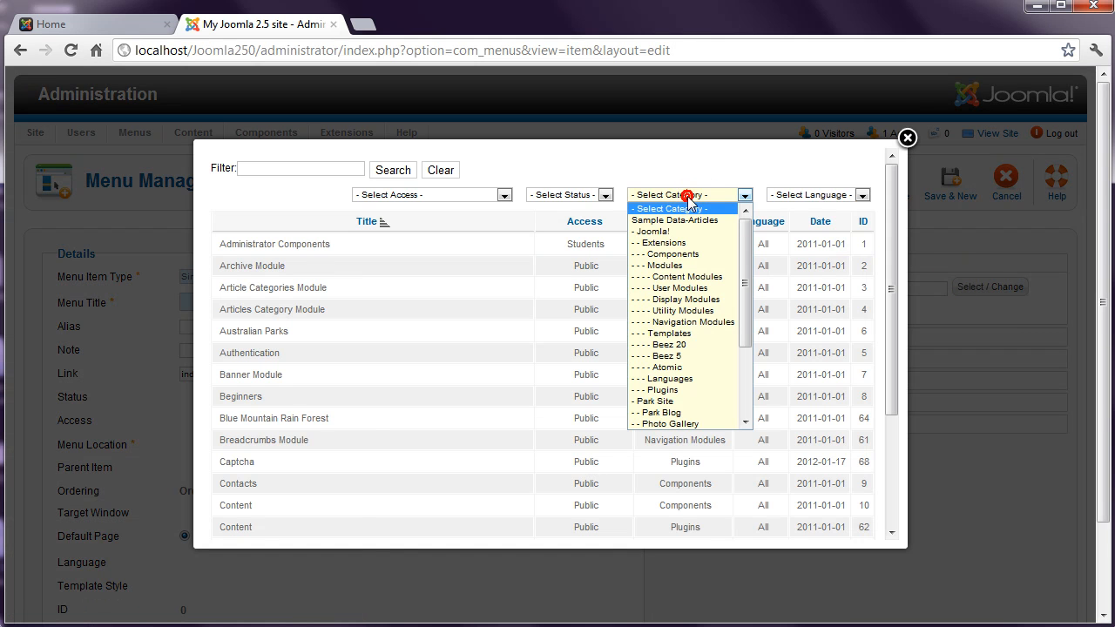
{"action": "left_click_drag", "start_coordinate": [746, 260], "coordinate": [746, 331]}
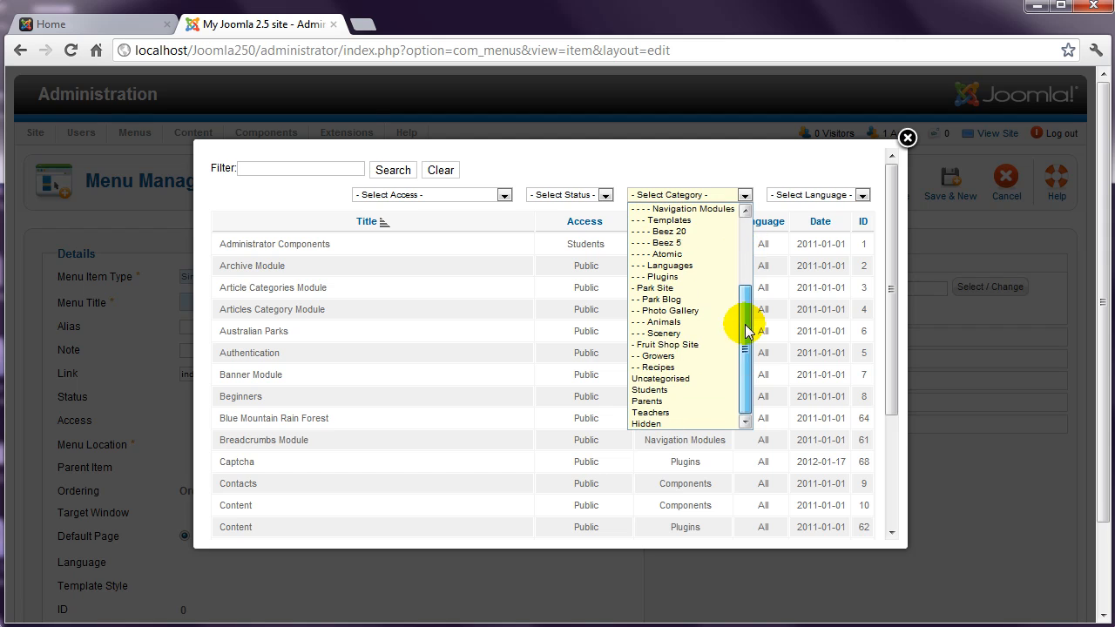
{"action": "left_click", "coordinate": [650, 424]}
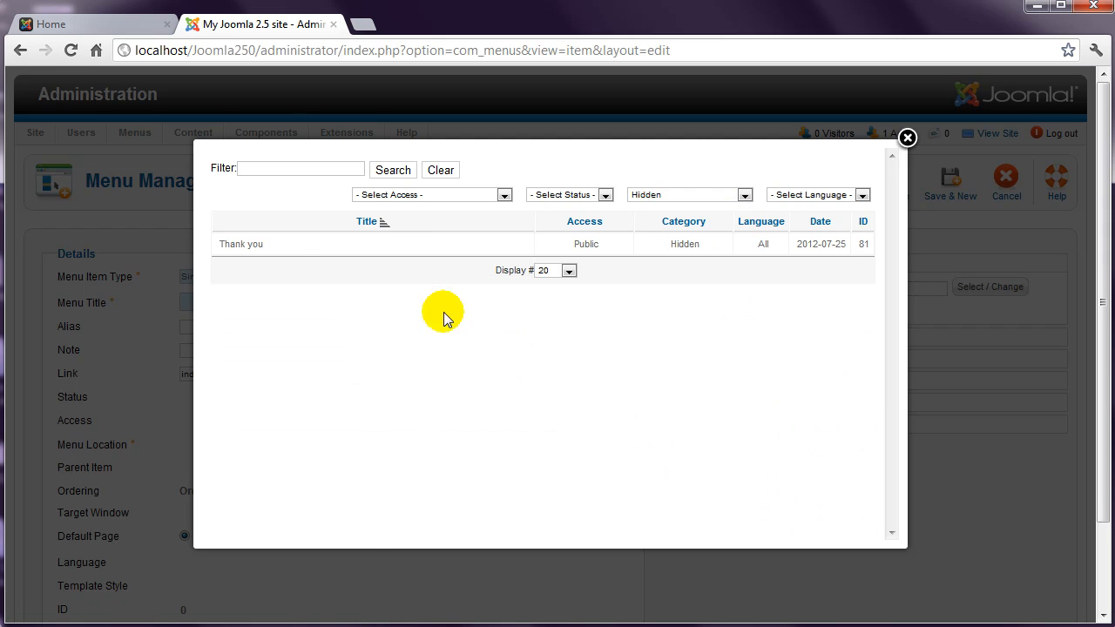
{"action": "left_click", "coordinate": [254, 244]}
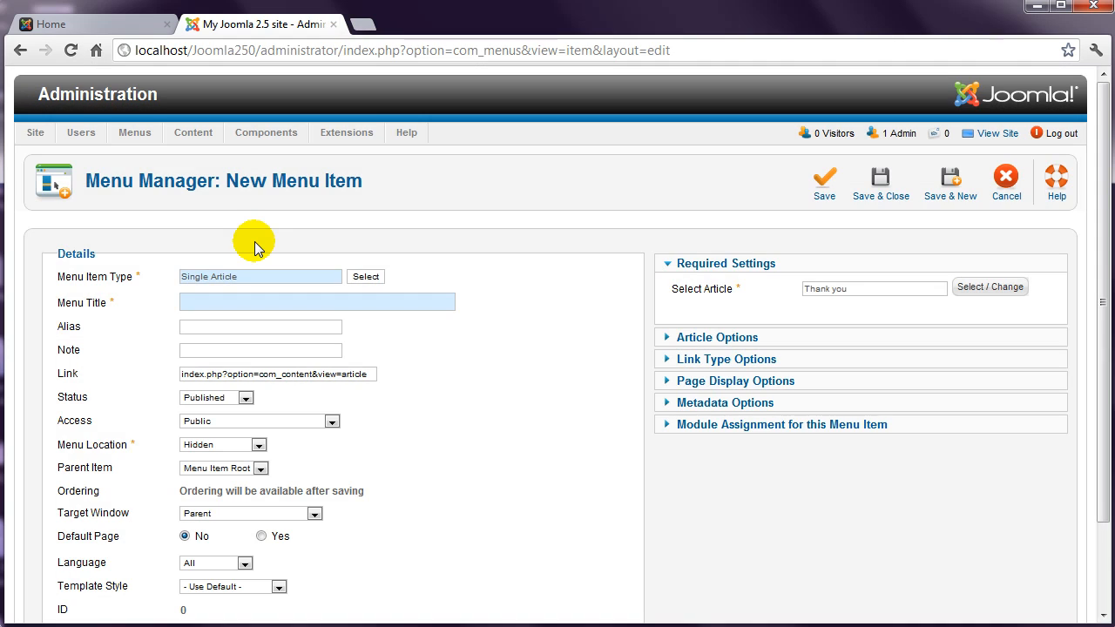
- Title the menu item 'Thank you' and save it, generating alias thank-you
{"action": "left_click", "coordinate": [203, 299]}
{"action": "type", "text": "Thank "}
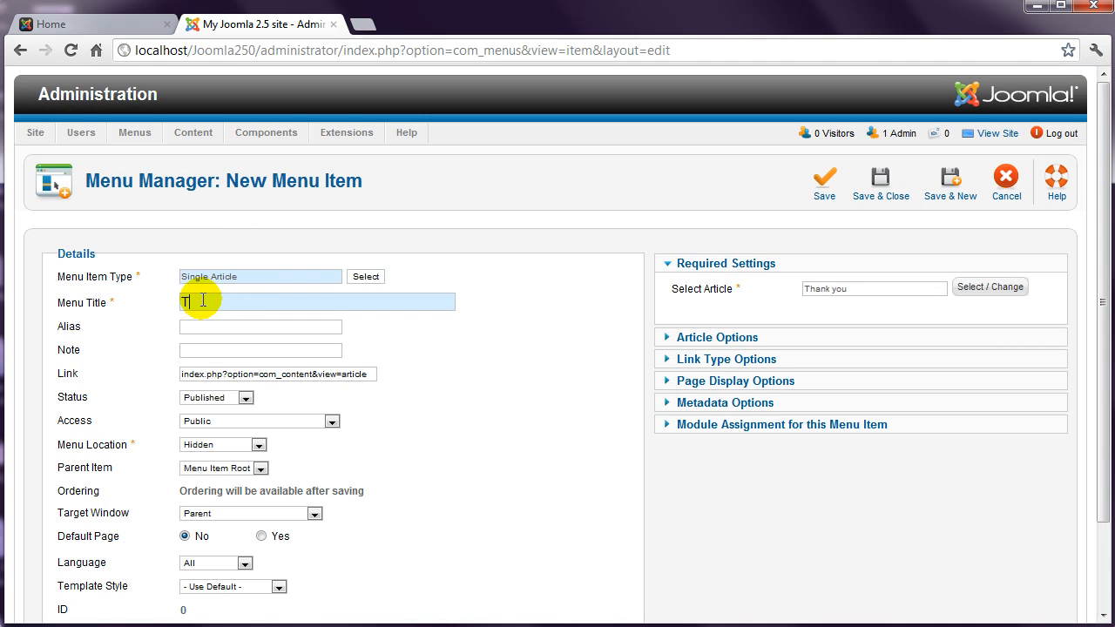
{"action": "type", "text": "you"}
{"action": "left_click_drag", "start_coordinate": [1095, 286], "coordinate": [1098, 367]}
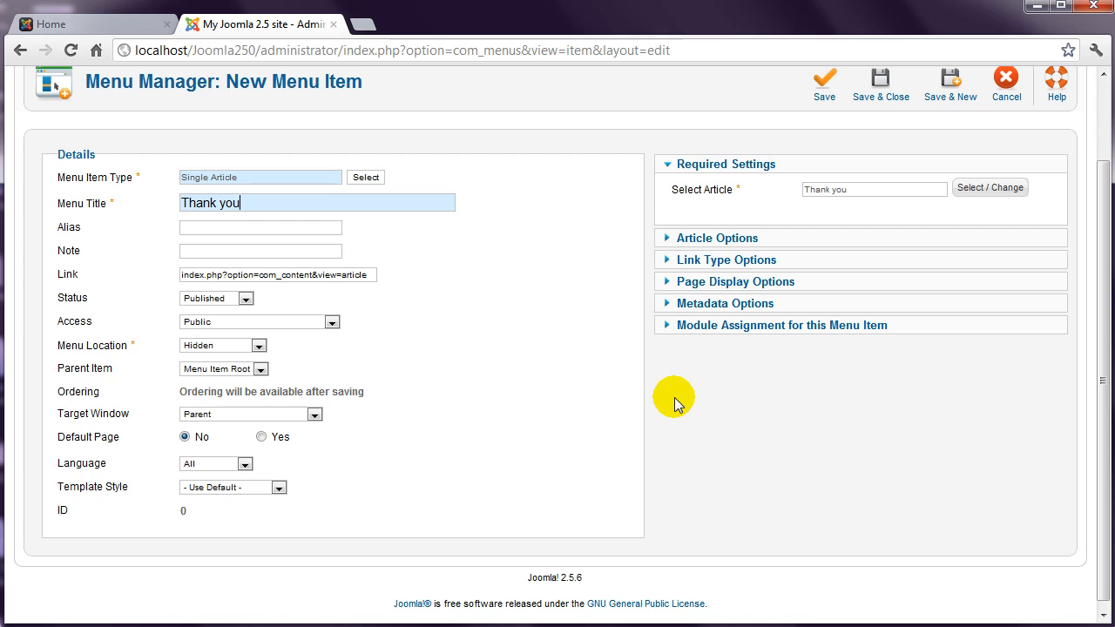
{"action": "left_click", "coordinate": [823, 82]}
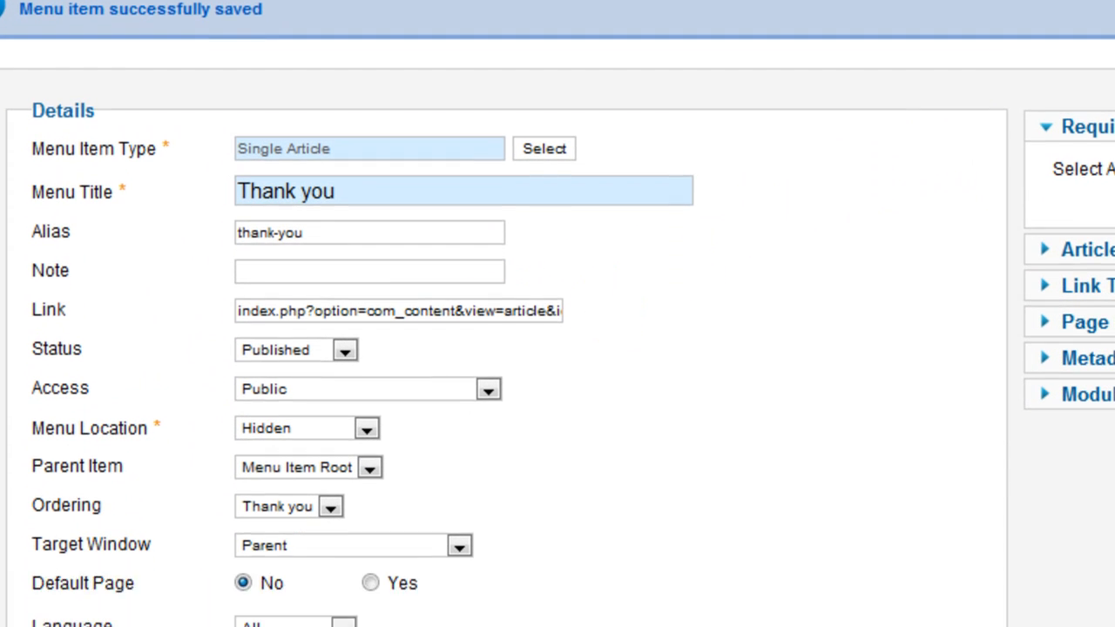
- Copy the menu item's Link URL and go to the front-end tab's address bar
{"action": "left_click", "coordinate": [499, 308]}
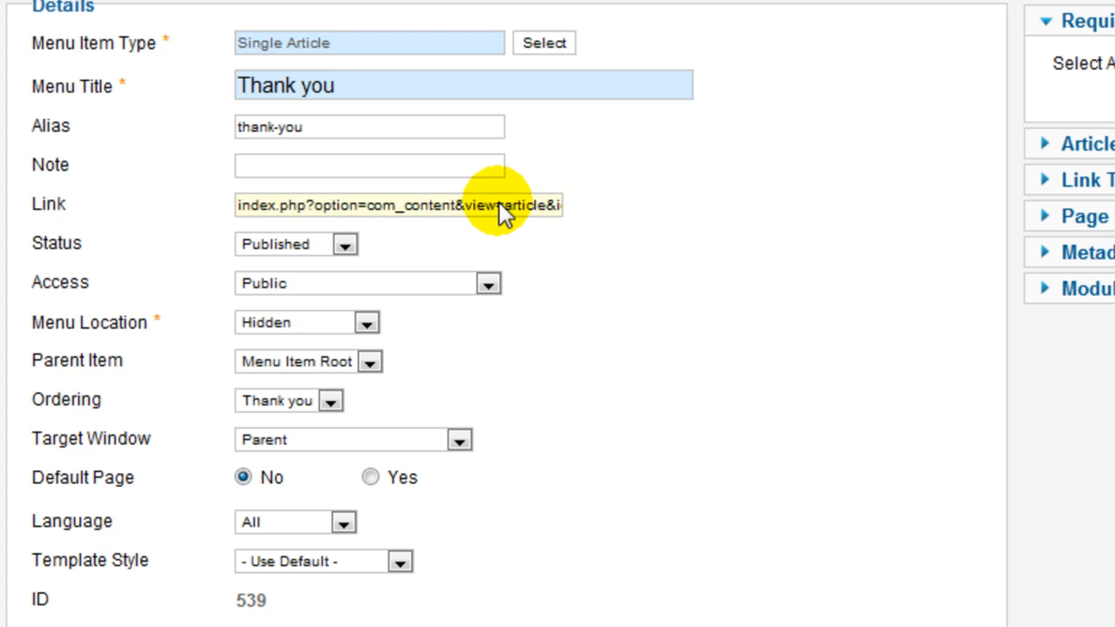
{"action": "left_click", "coordinate": [499, 206]}
{"action": "key", "text": "ctrl+a"}
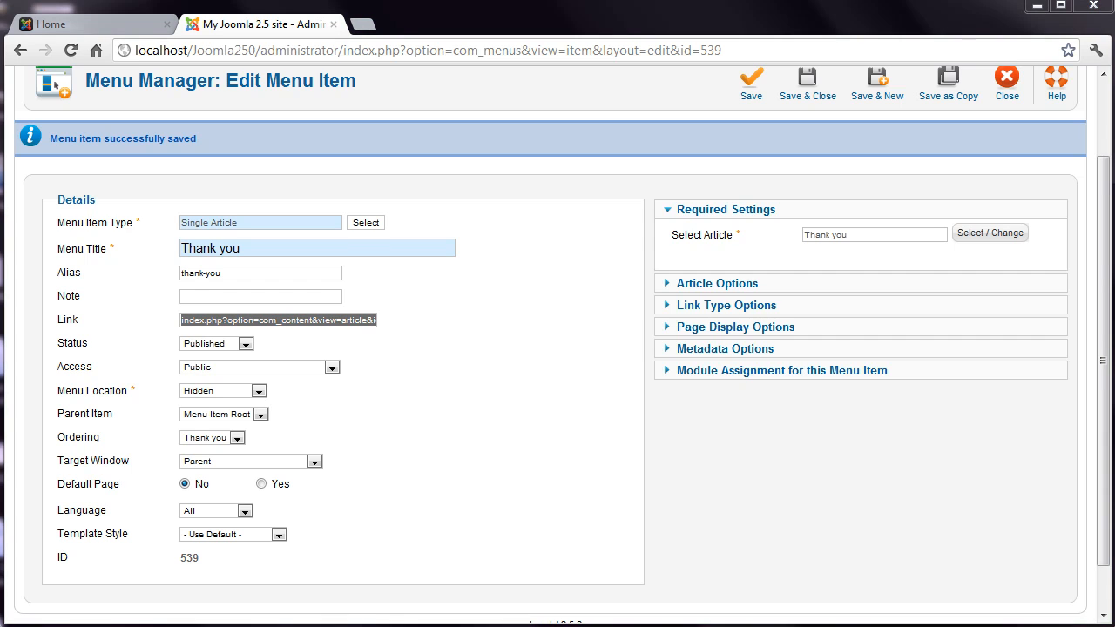
{"action": "left_click", "coordinate": [131, 23]}
{"action": "left_click", "coordinate": [283, 50]}
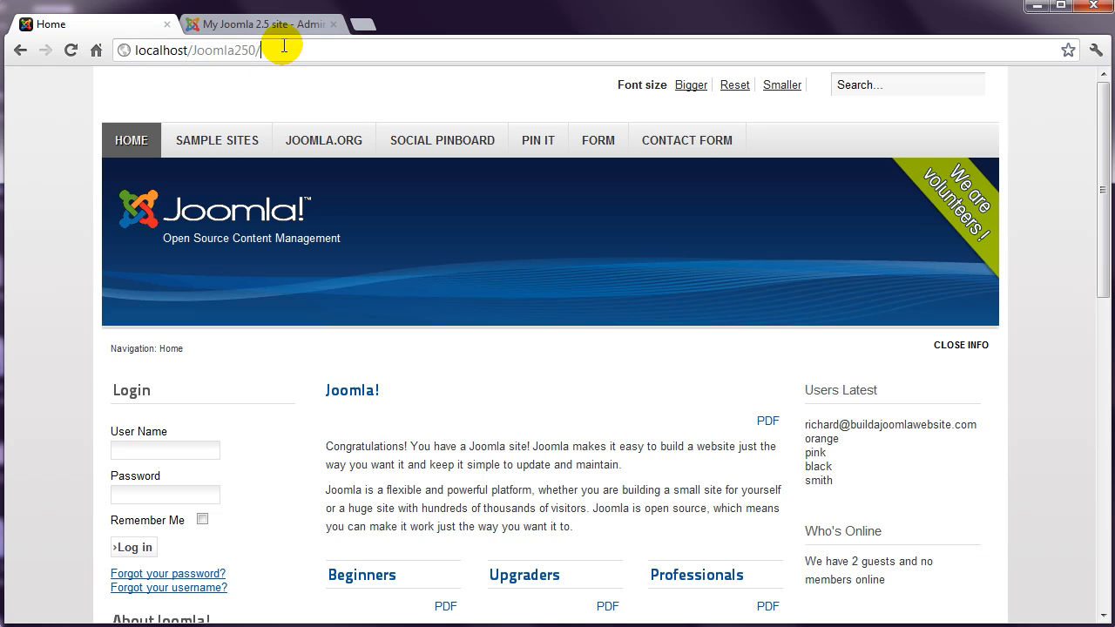
- Open the copied link after localhost/Joomla250/ to view the article, then close the admin menu item editor
{"action": "type", "text": "index.php?option=com_content&view=article&id=81"}
{"action": "key", "text": "Return"}
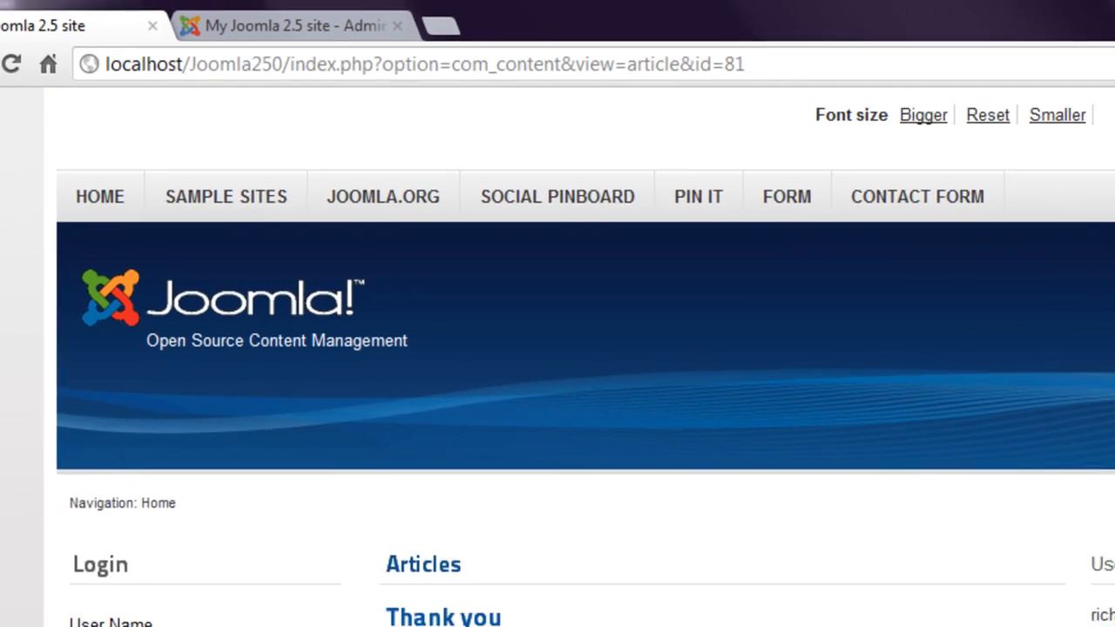
{"action": "left_click_drag", "start_coordinate": [1105, 210], "coordinate": [1102, 277]}
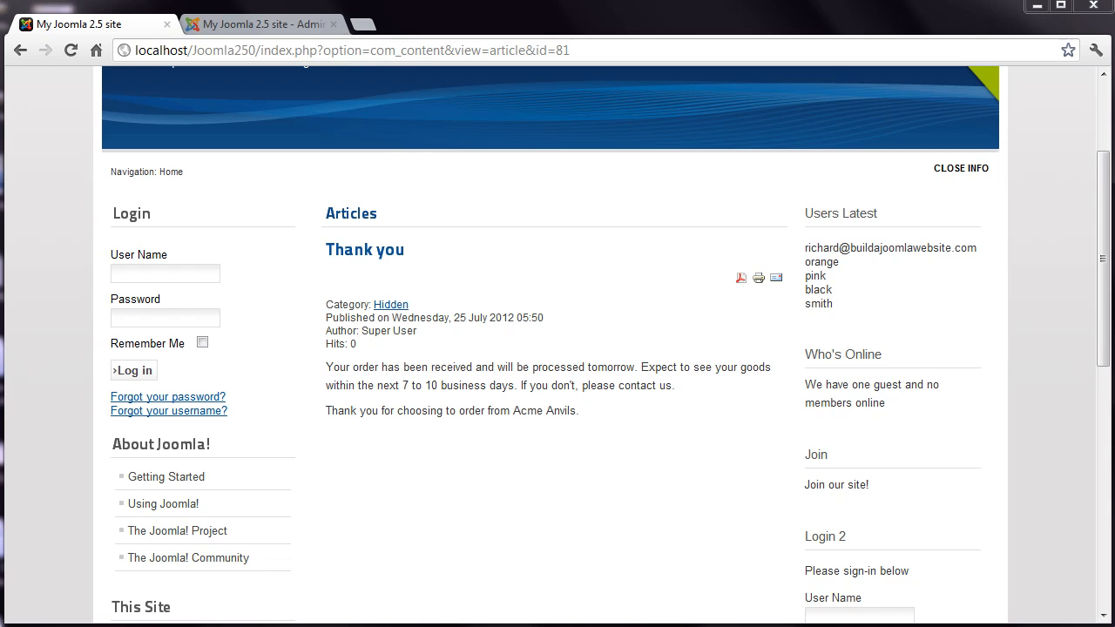
{"action": "left_click", "coordinate": [299, 25]}
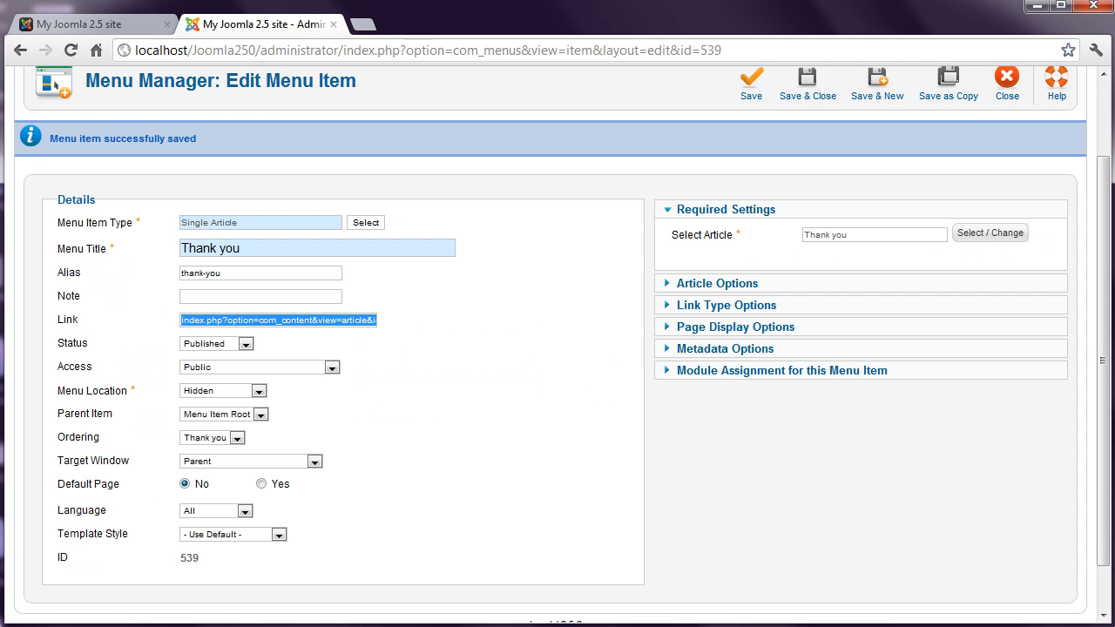
{"action": "left_click", "coordinate": [1006, 83]}
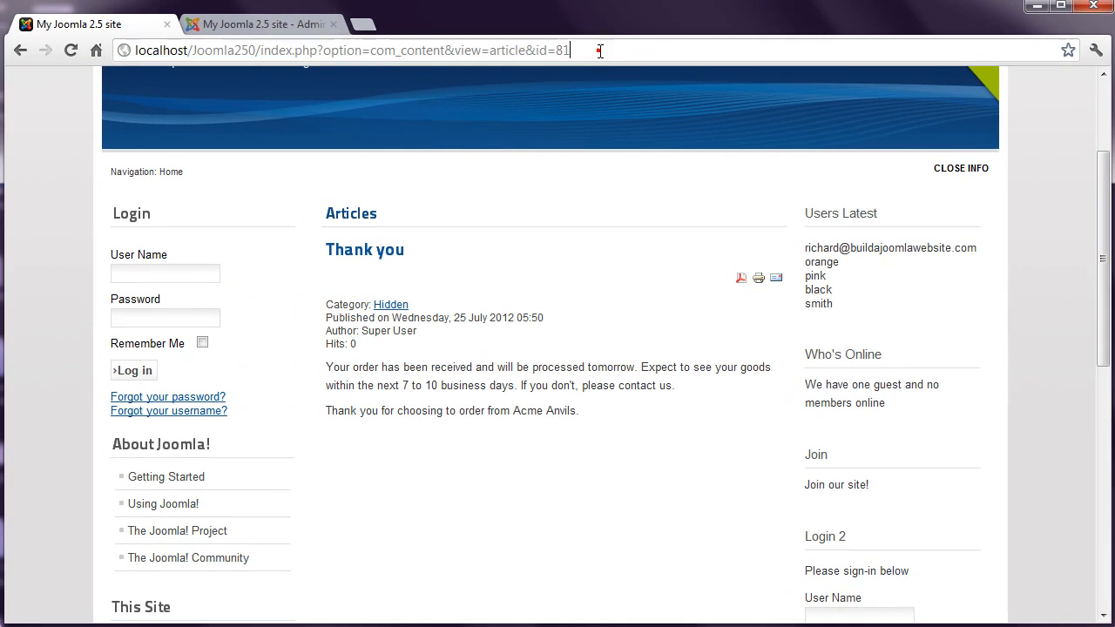
- Append '&Itemid=539' to the article address and reload, so the breadcrumb reads Home › Thank you
{"action": "left_click", "coordinate": [600, 51]}
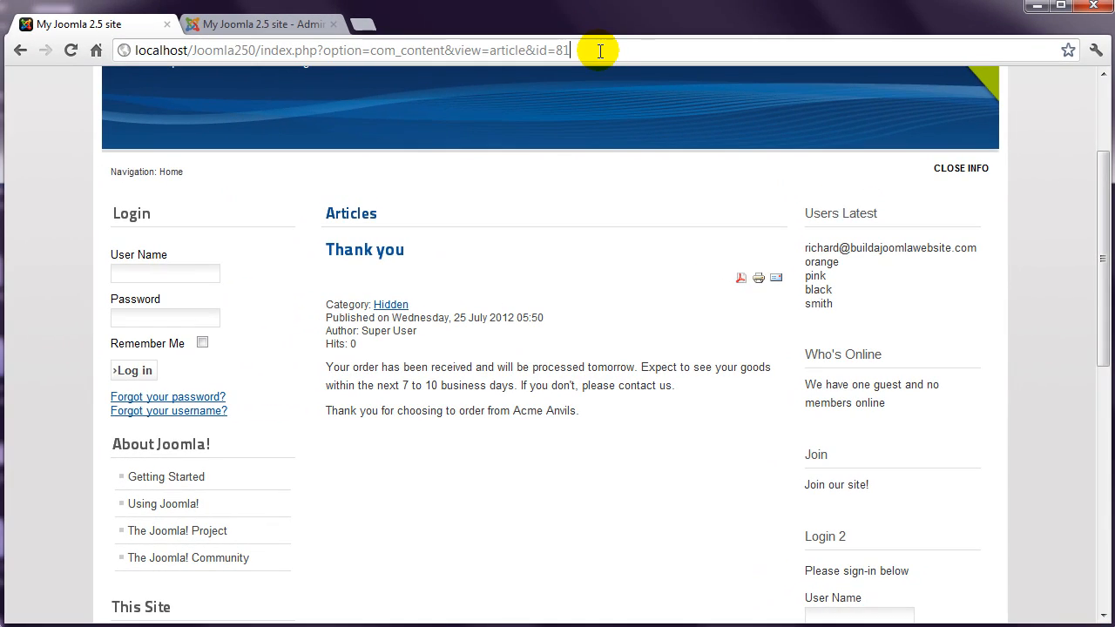
{"action": "type", "text": "&"}
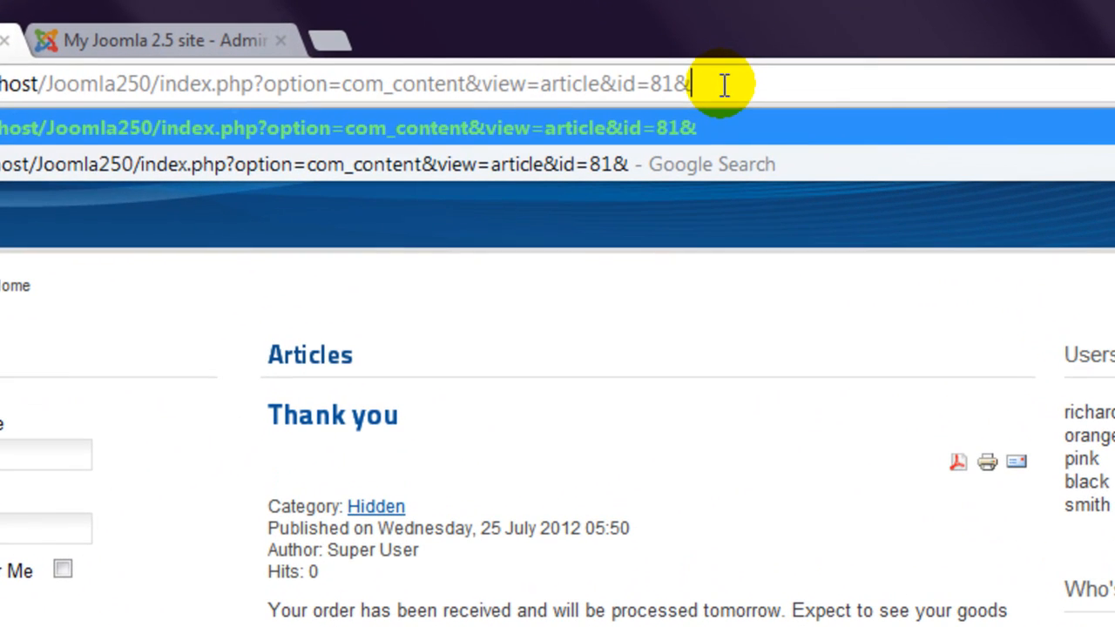
{"action": "type", "text": "Item"}
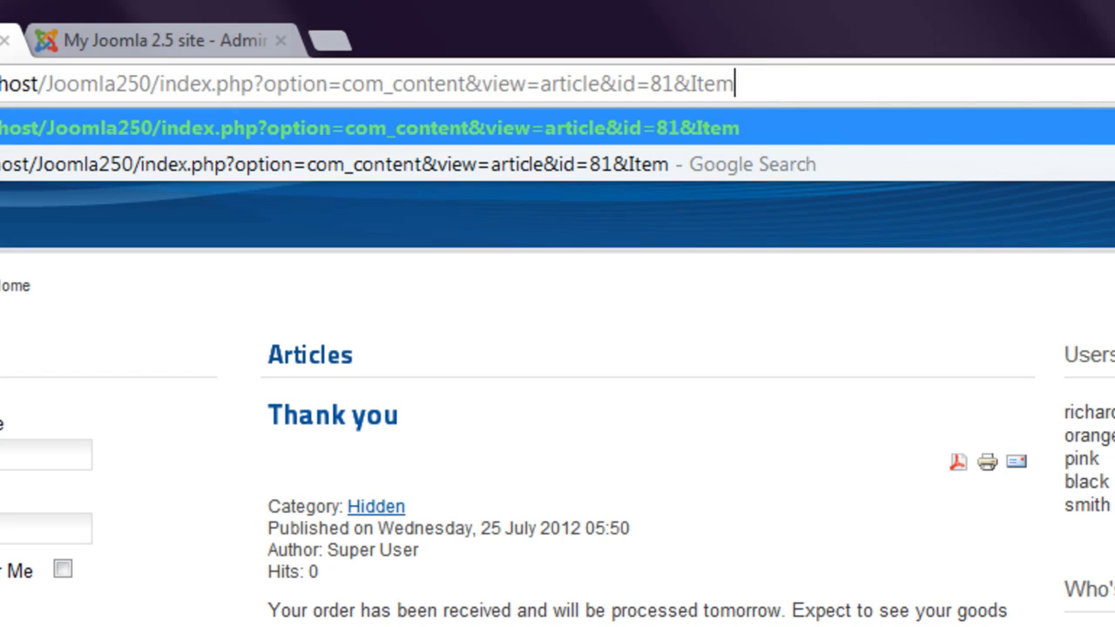
{"action": "type", "text": "id="}
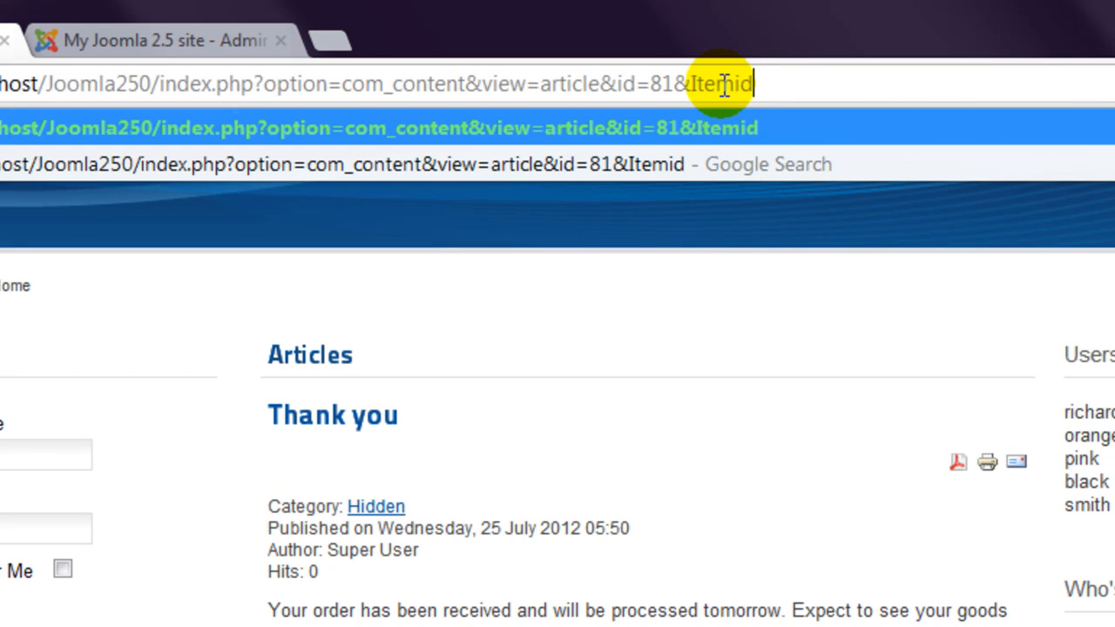
{"action": "type", "text": "5"}
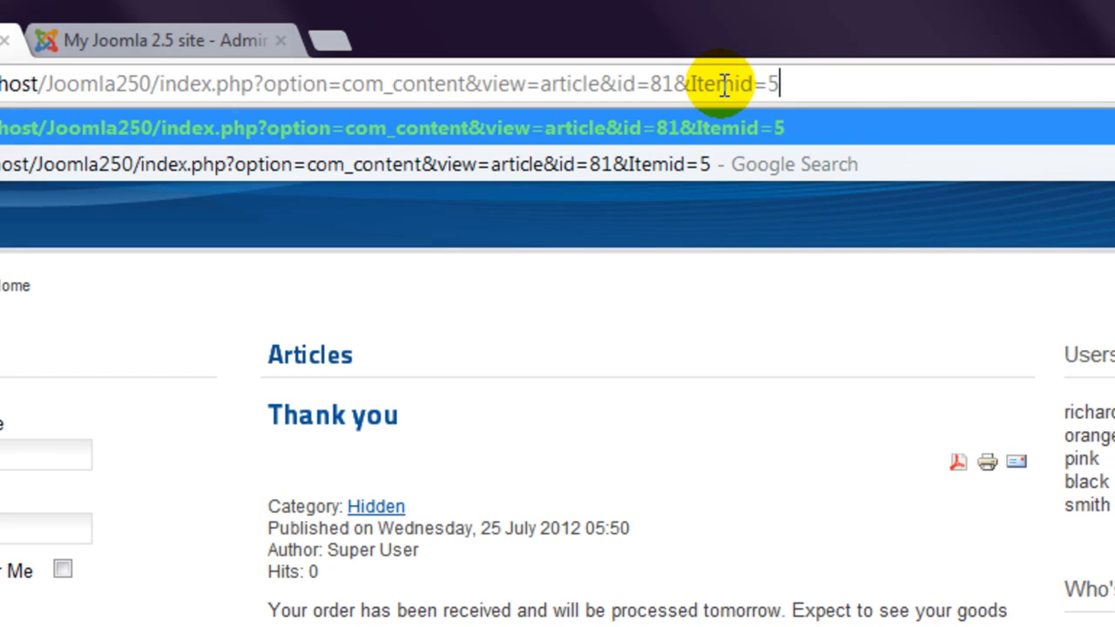
{"action": "type", "text": "39"}
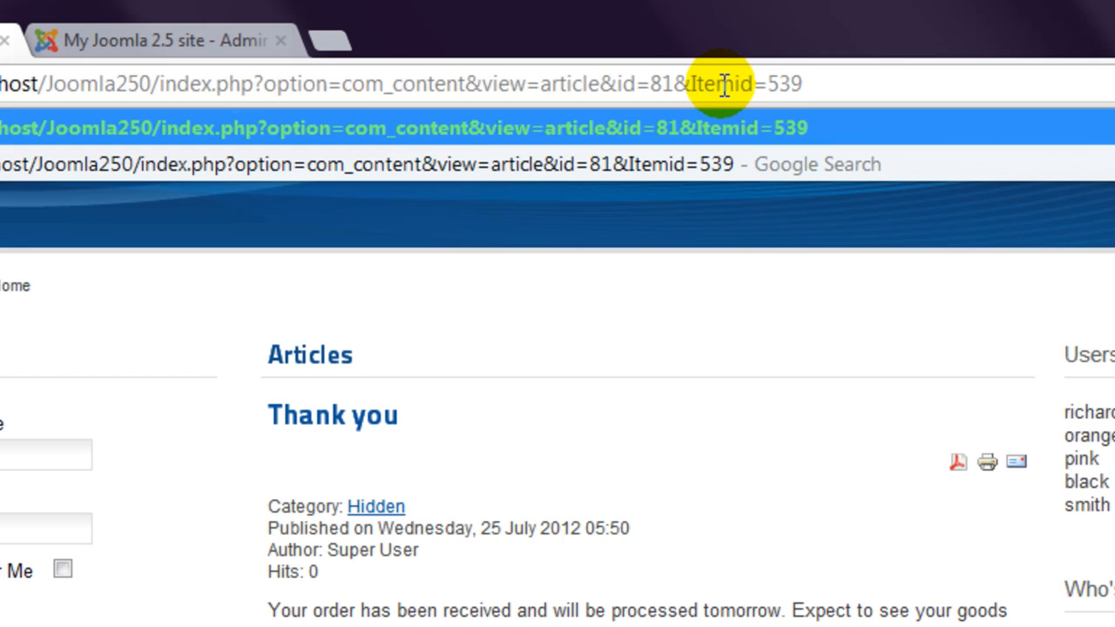
{"action": "key", "text": "Return"}
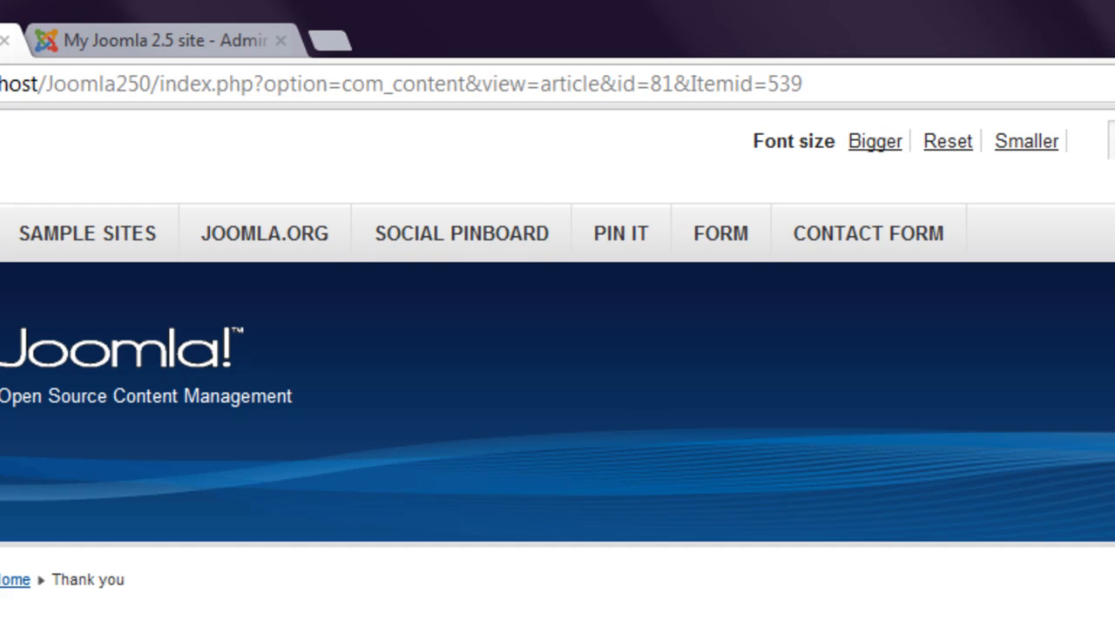
{"action": "scroll", "coordinate": [557, 366], "scroll_direction": "down", "scroll_amount": 3}
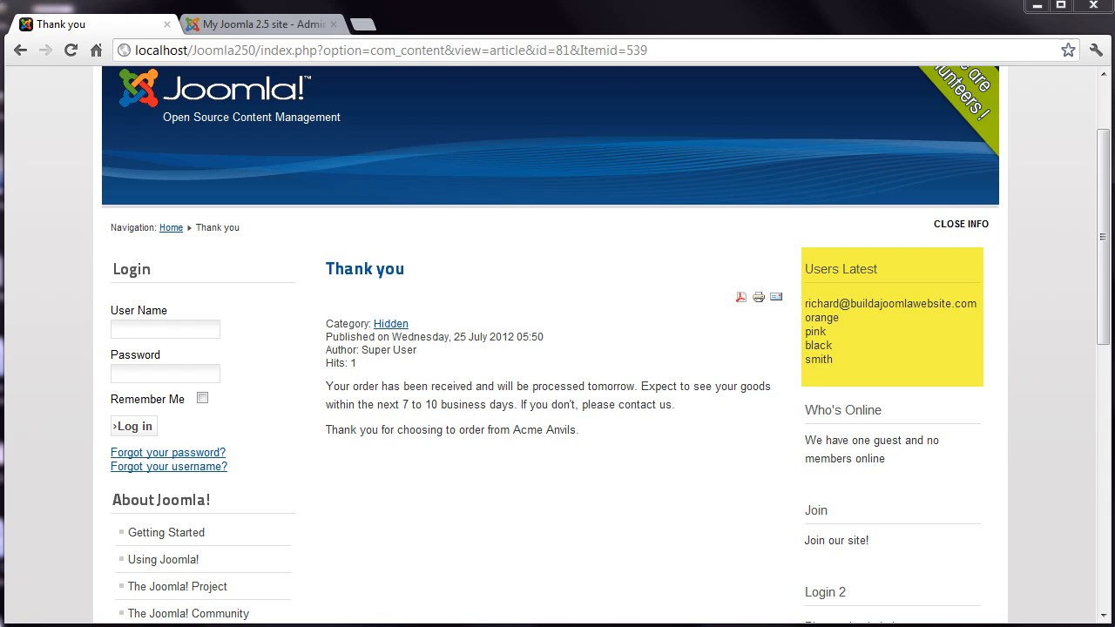
- In Module Manager, filter by 'latest' and open the Users Latest module
{"action": "left_click", "coordinate": [300, 25]}
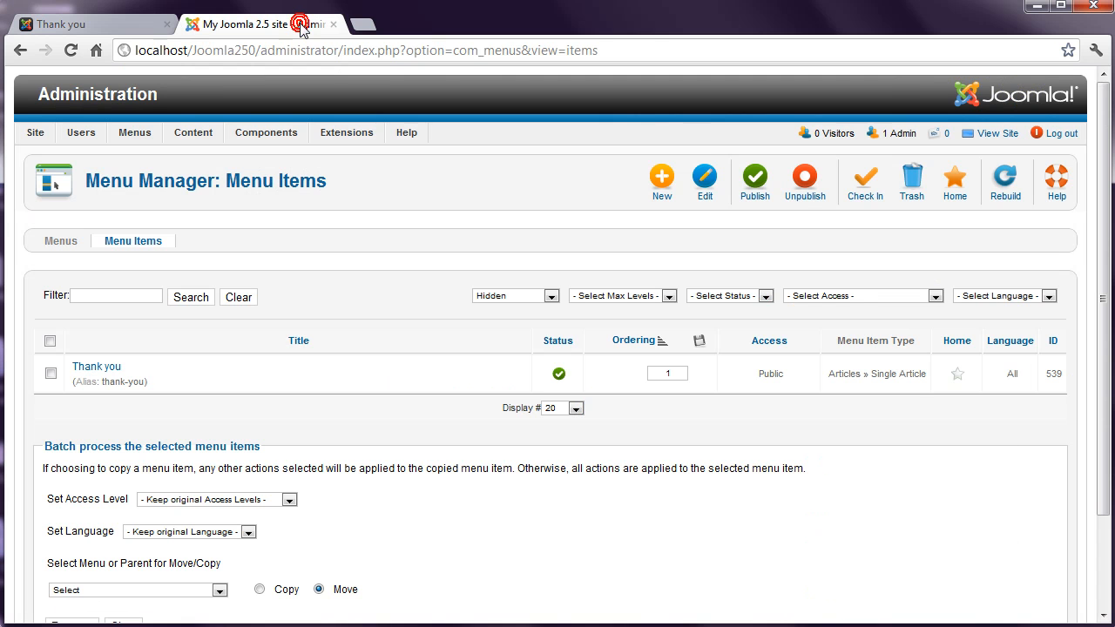
{"action": "mouse_move", "coordinate": [343, 133]}
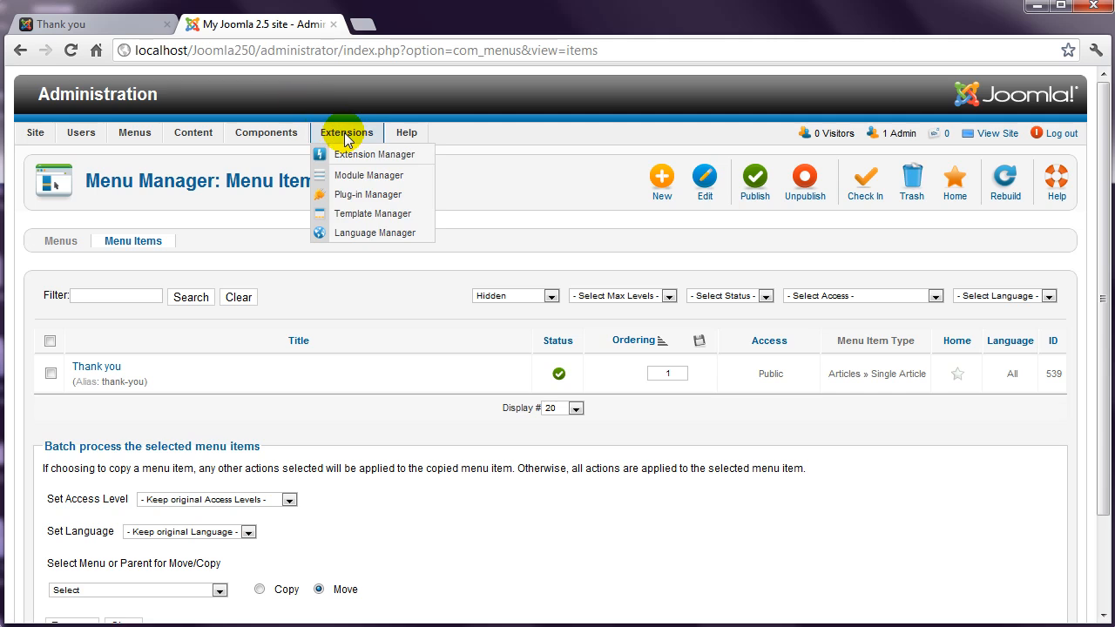
{"action": "left_click", "coordinate": [352, 175]}
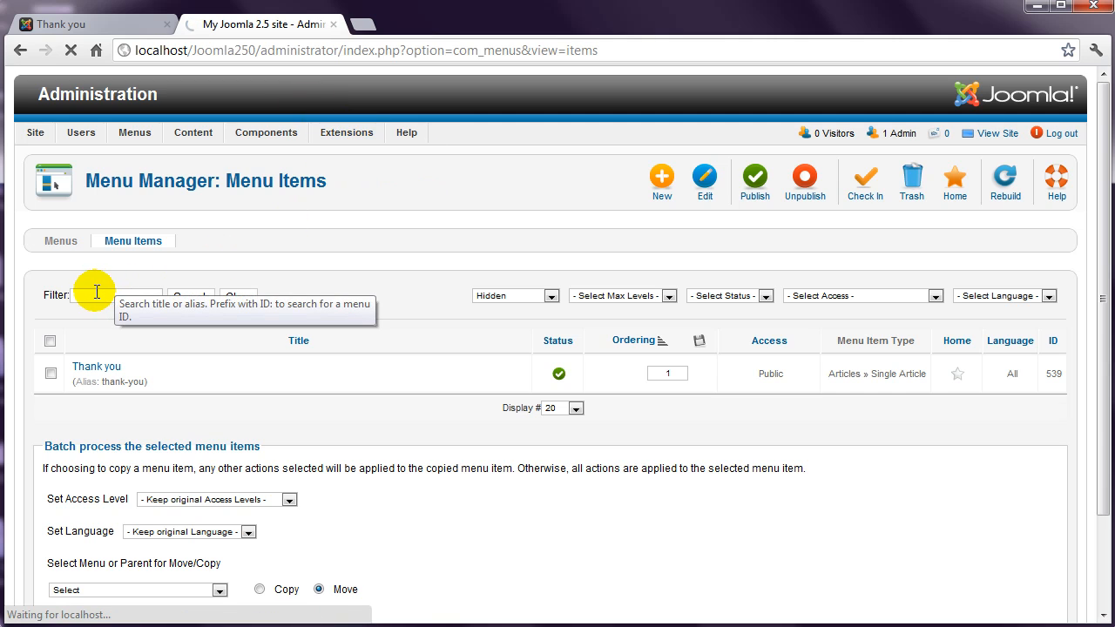
{"action": "left_click", "coordinate": [112, 254]}
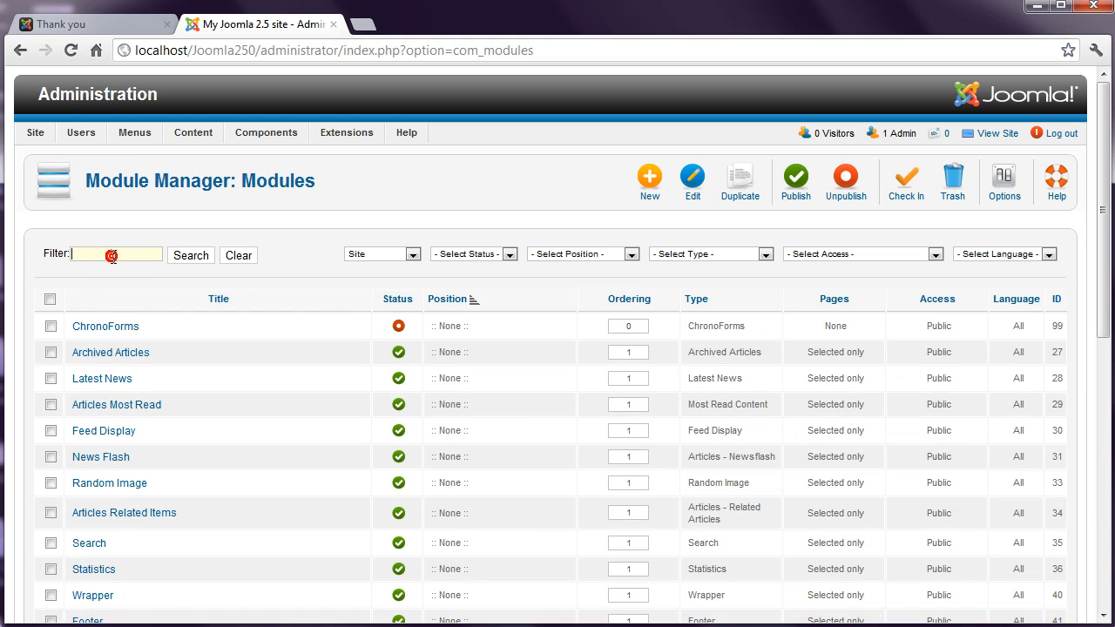
{"action": "type", "text": "latest"}
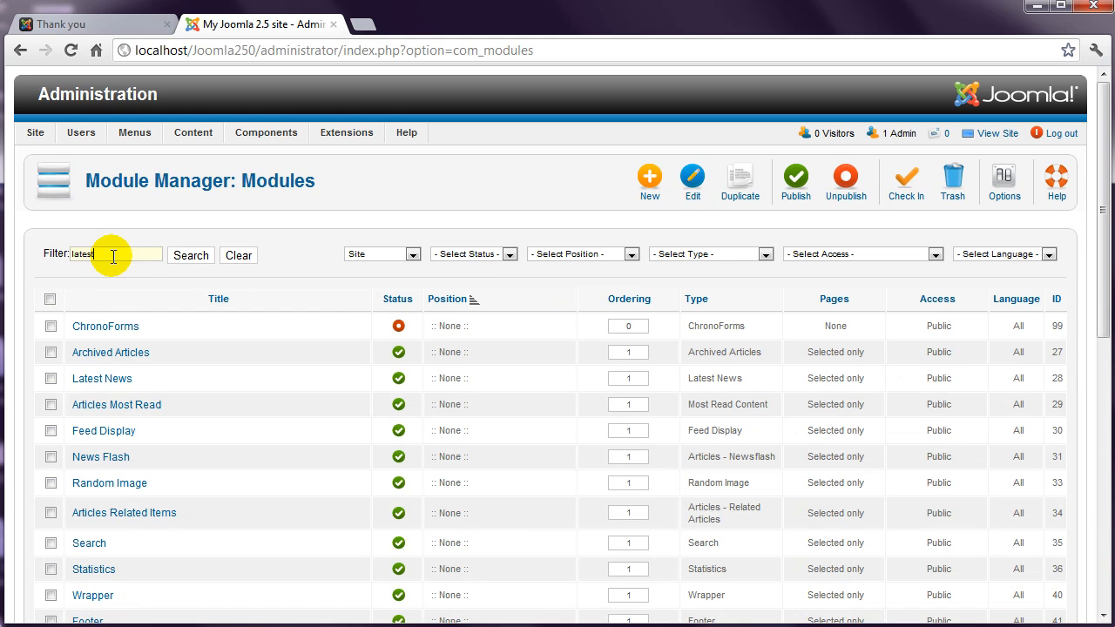
{"action": "key", "text": "Return"}
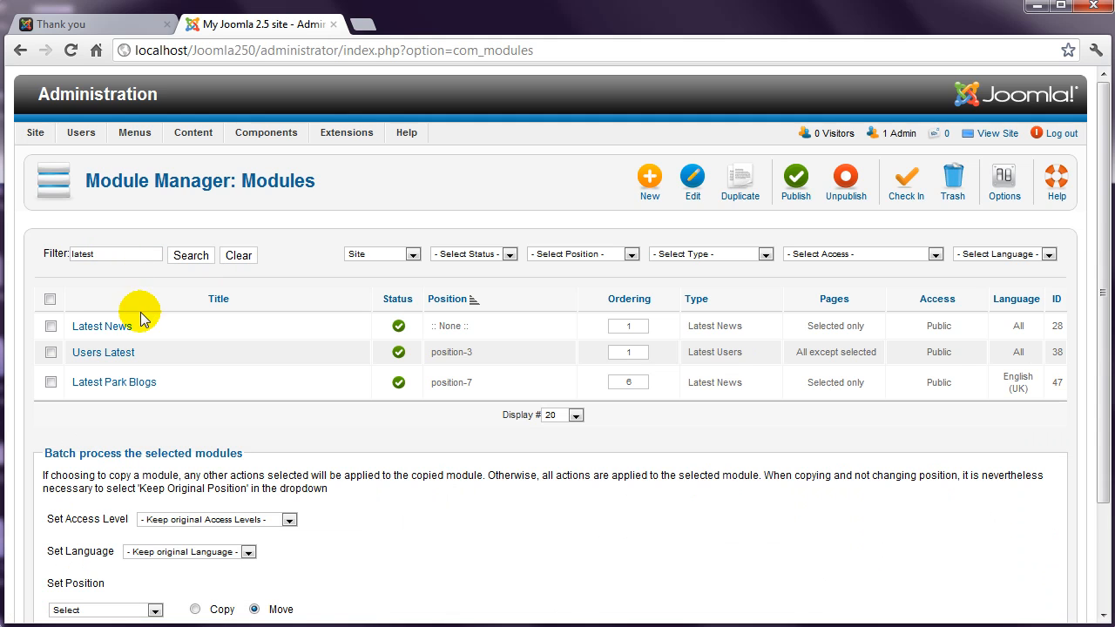
{"action": "left_click", "coordinate": [116, 357]}
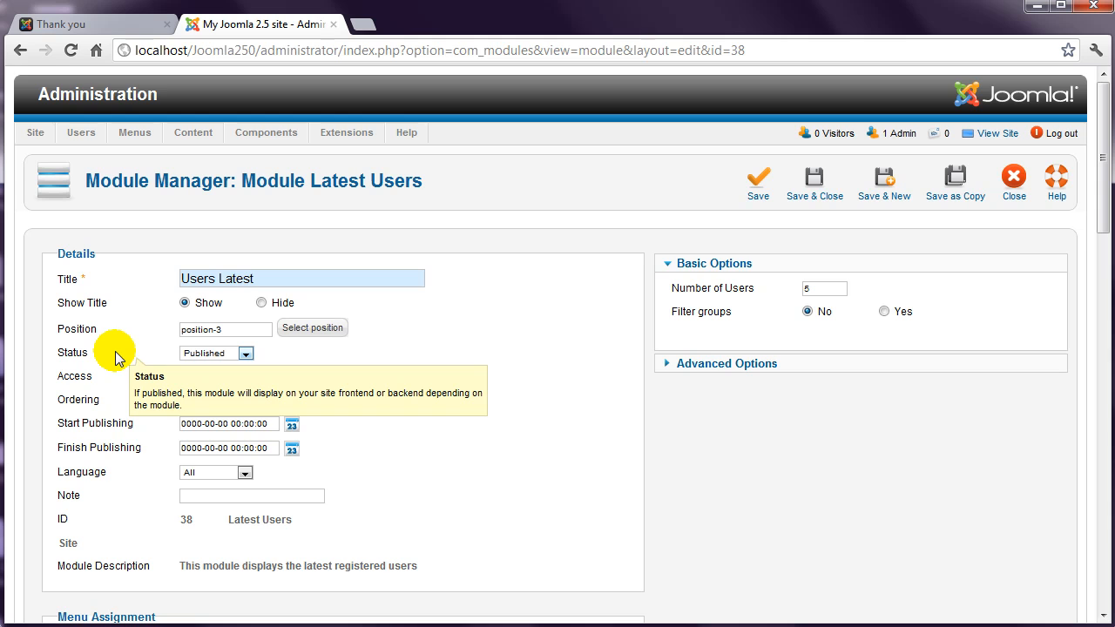
- Set the module to 'On all pages except those selected', exclude Hidden > Thank you, save, and reload the front-end page
{"action": "left_click", "coordinate": [1101, 243]}
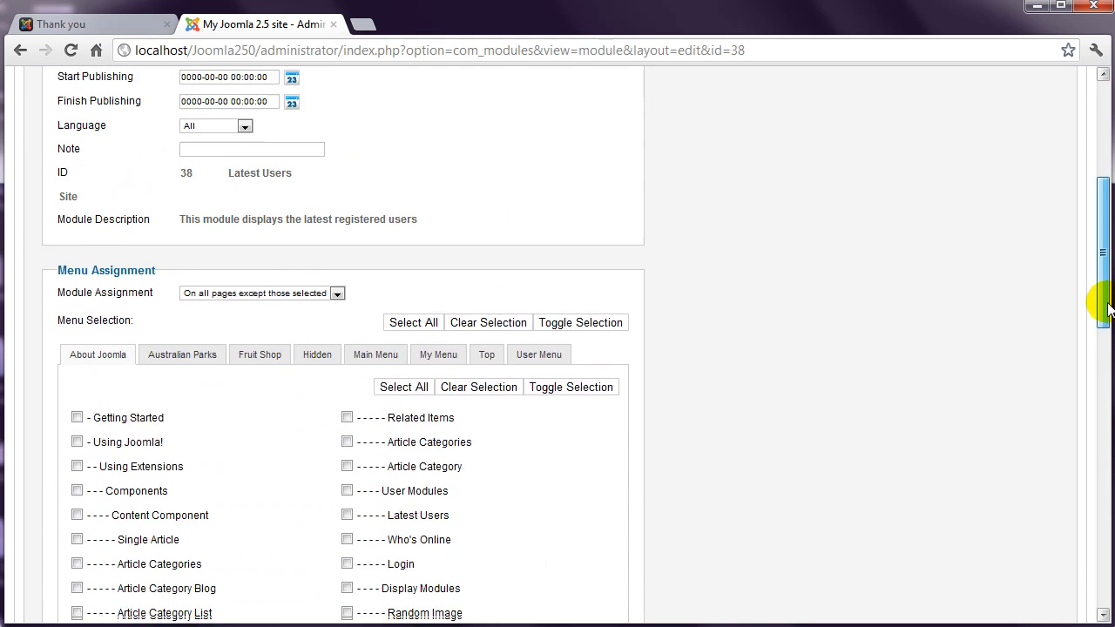
{"action": "left_click", "coordinate": [287, 196]}
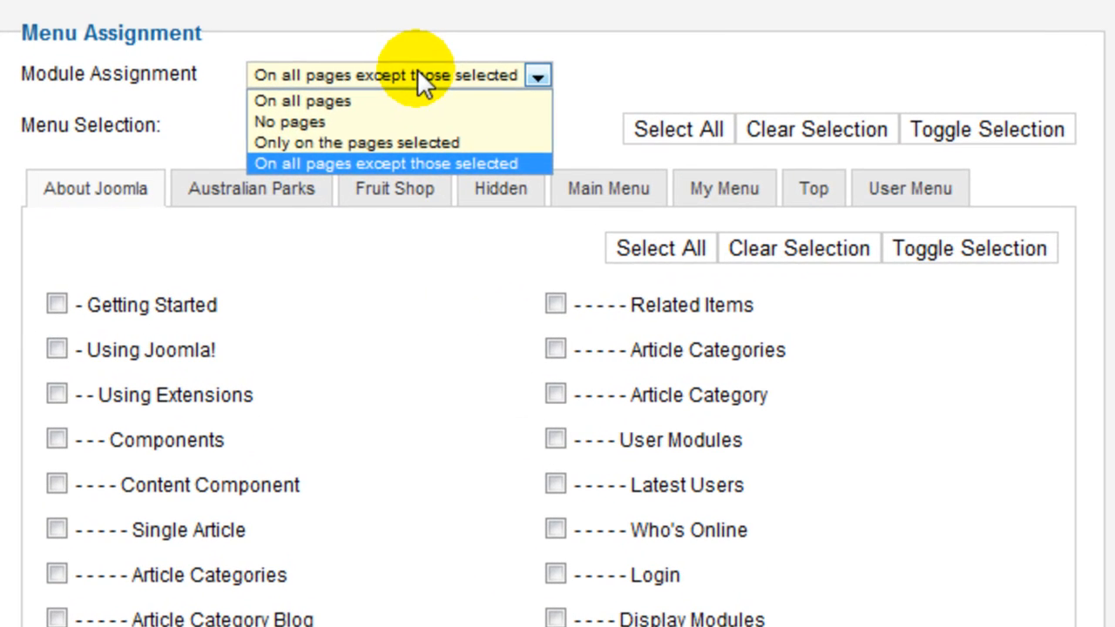
{"action": "left_click", "coordinate": [358, 133]}
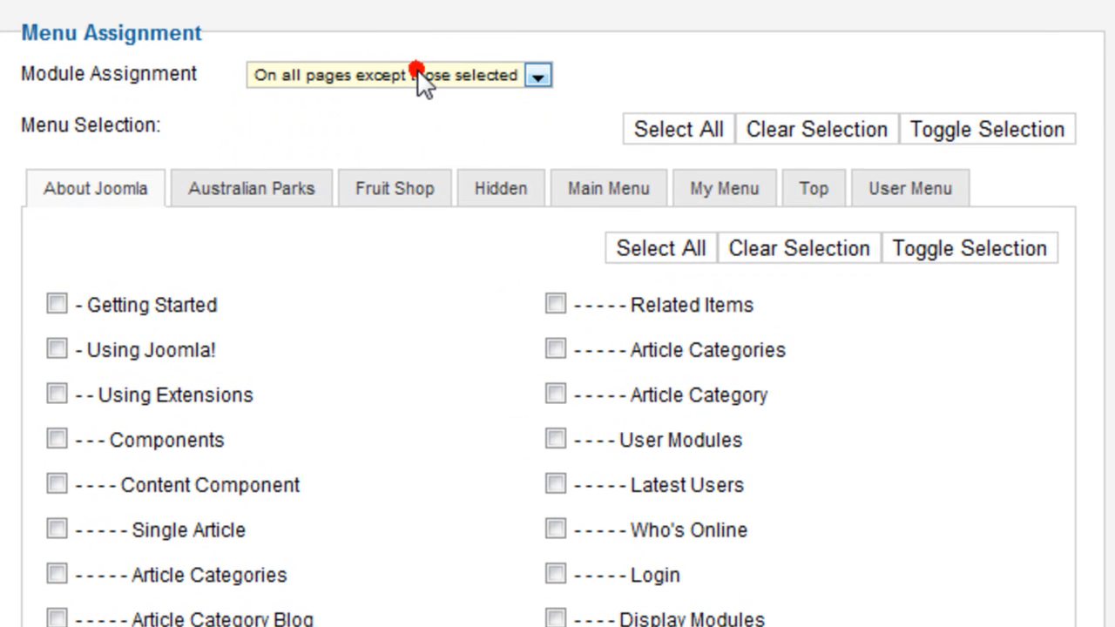
{"action": "left_click", "coordinate": [819, 147]}
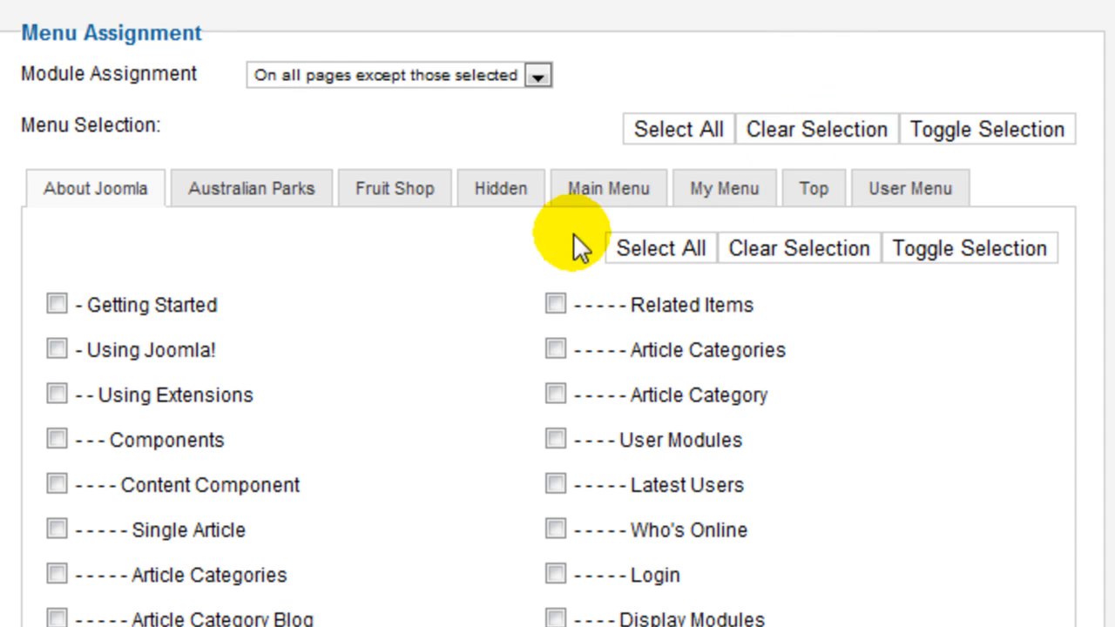
{"action": "left_click", "coordinate": [501, 192]}
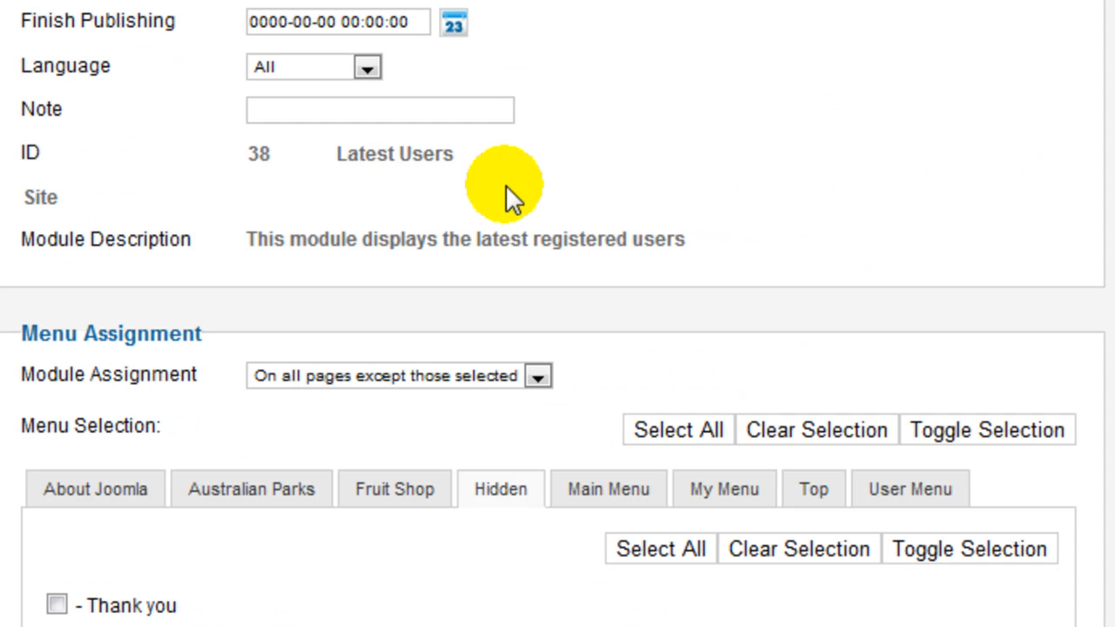
{"action": "left_click", "coordinate": [56, 605]}
{"action": "left_click", "coordinate": [57, 605]}
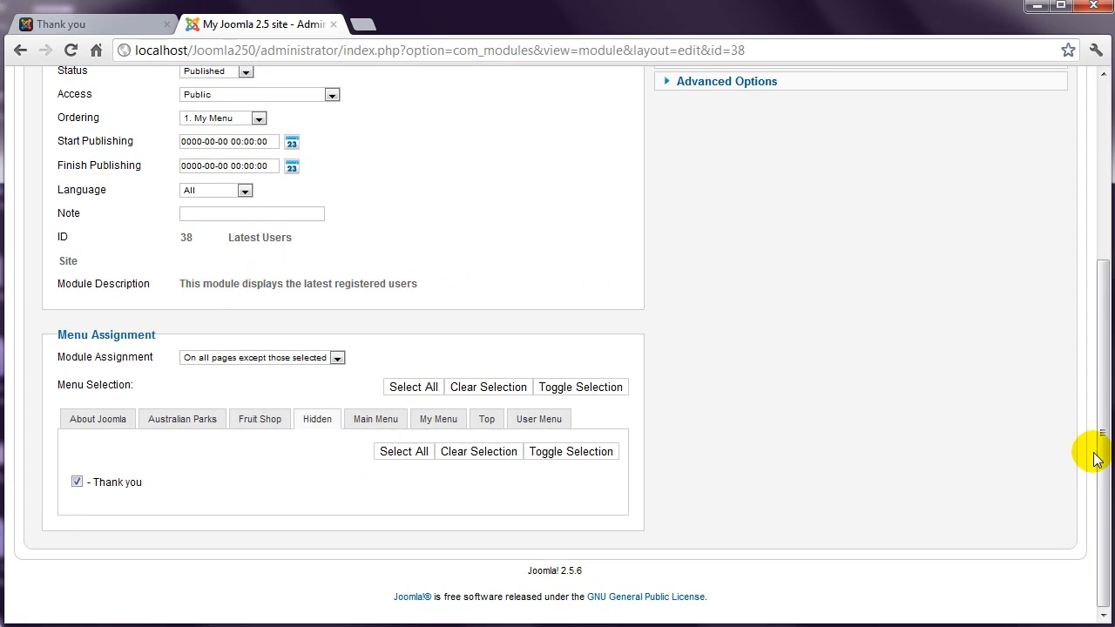
{"action": "left_click_drag", "start_coordinate": [1103, 428], "coordinate": [1105, 256]}
{"action": "left_click", "coordinate": [751, 174]}
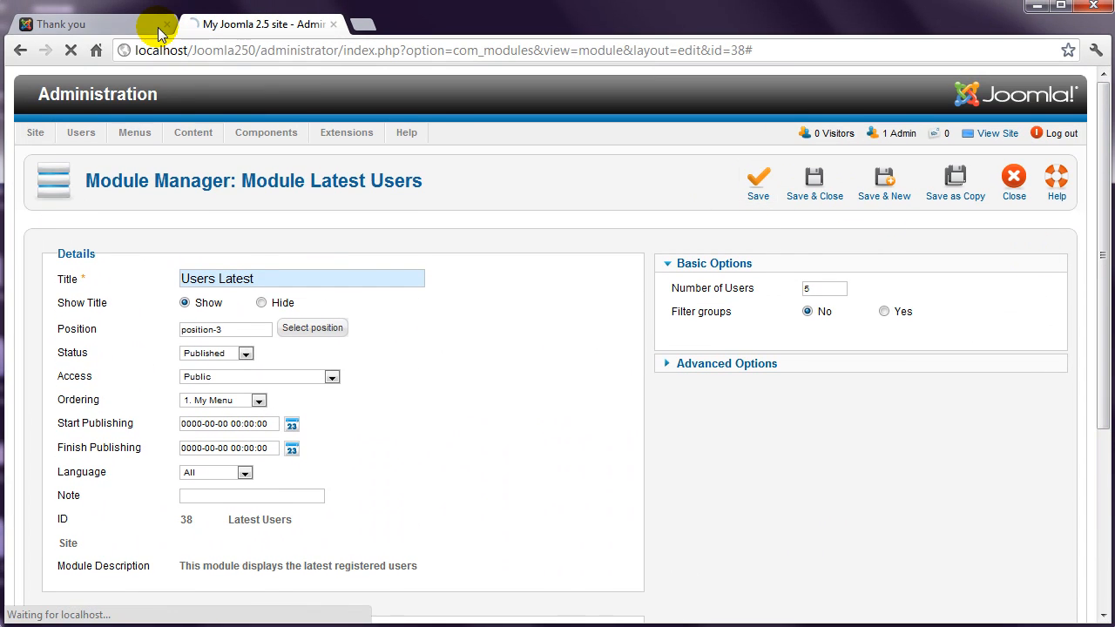
{"action": "left_click", "coordinate": [125, 24]}
{"action": "left_click", "coordinate": [73, 49]}
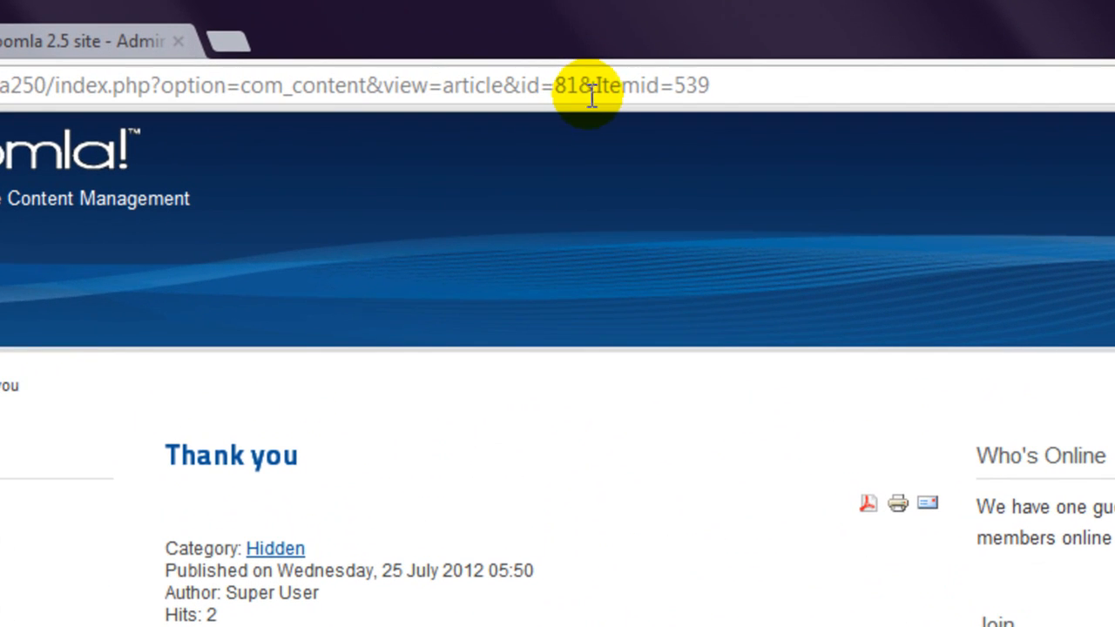
- Load the Thank you article without &Itemid=539 to compare, then return to the menu-item version
{"action": "left_click", "coordinate": [579, 84]}
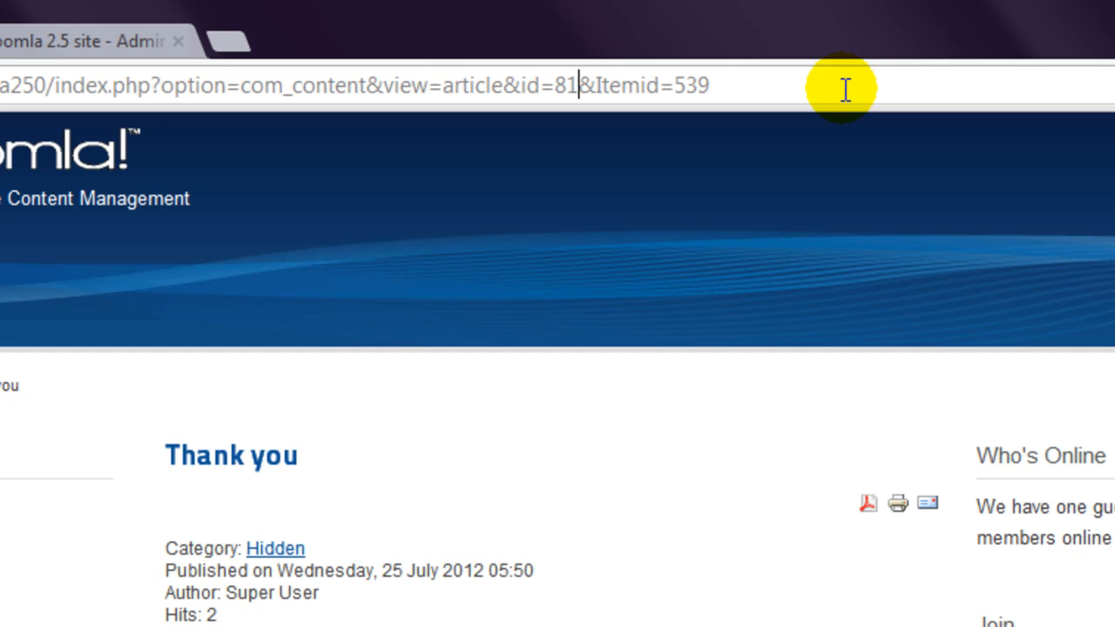
{"action": "left_click", "coordinate": [578, 83]}
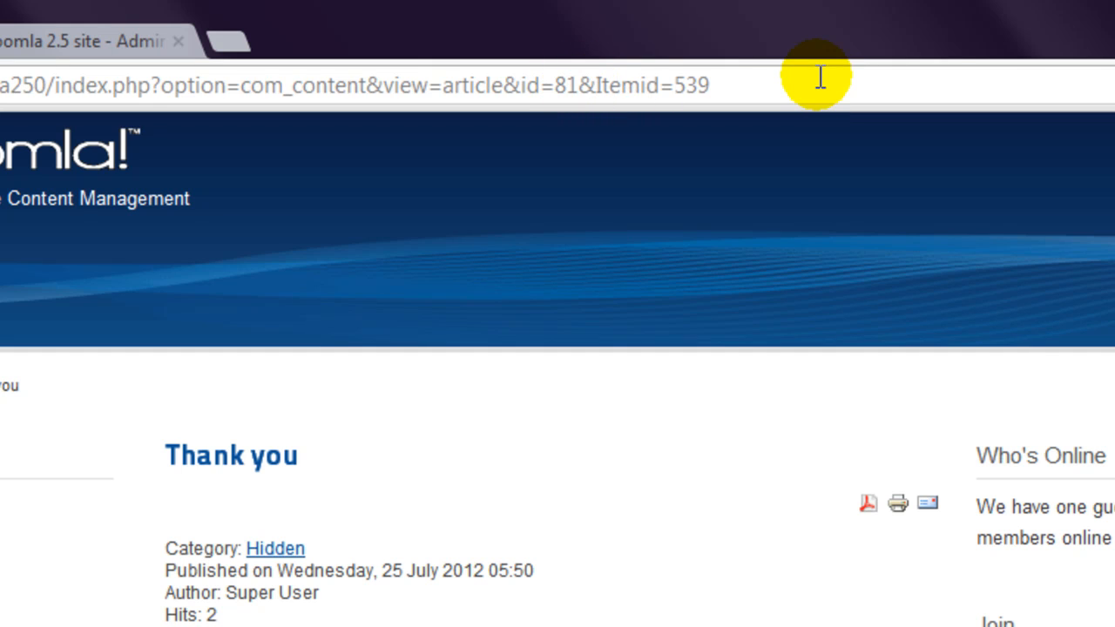
{"action": "key", "text": "End"}
{"action": "key", "text": "Left"}
{"action": "key", "text": "Delete"}
{"action": "key", "text": "BackSpace"}
{"action": "key", "text": "BackSpace"}
{"action": "key", "text": "BackSpace"}
{"action": "key", "text": "BackSpace"}
{"action": "key", "text": "BackSpace"}
{"action": "key", "text": "BackSpace"}
{"action": "key", "text": "BackSpace"}
{"action": "key", "text": "BackSpace"}
{"action": "key", "text": "BackSpace"}
{"action": "key", "text": "BackSpace"}
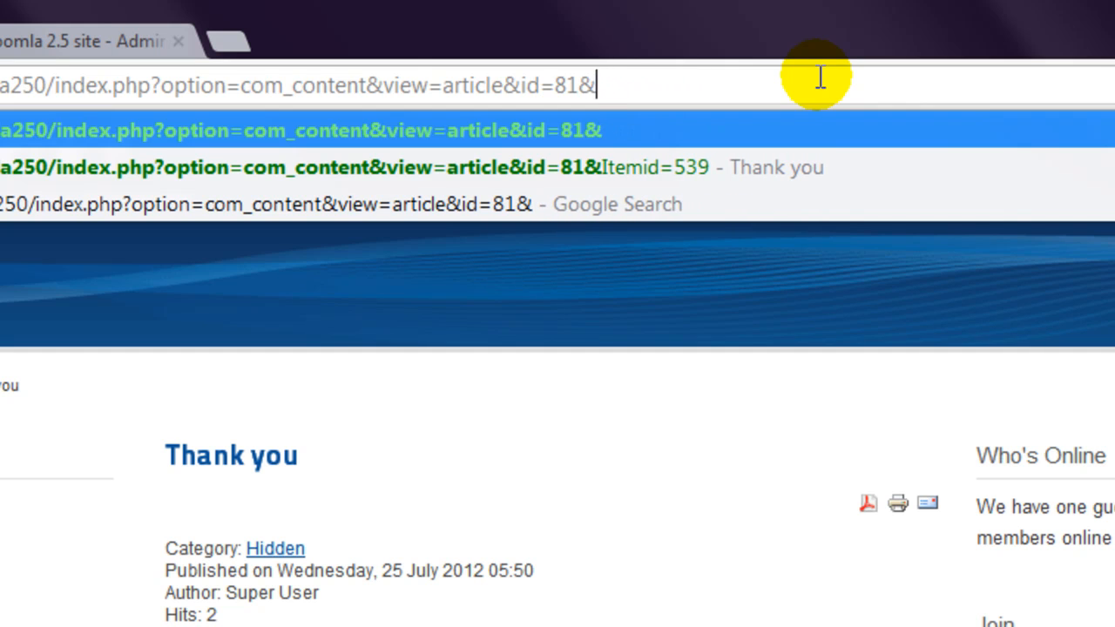
{"action": "key", "text": "Return"}
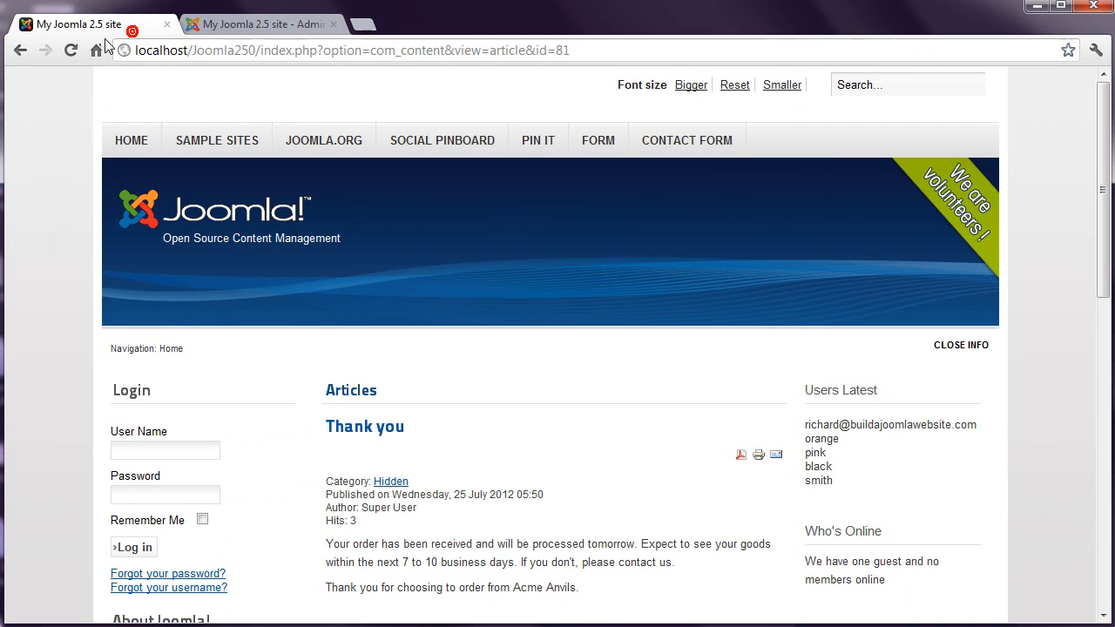
{"action": "left_click", "coordinate": [21, 53]}
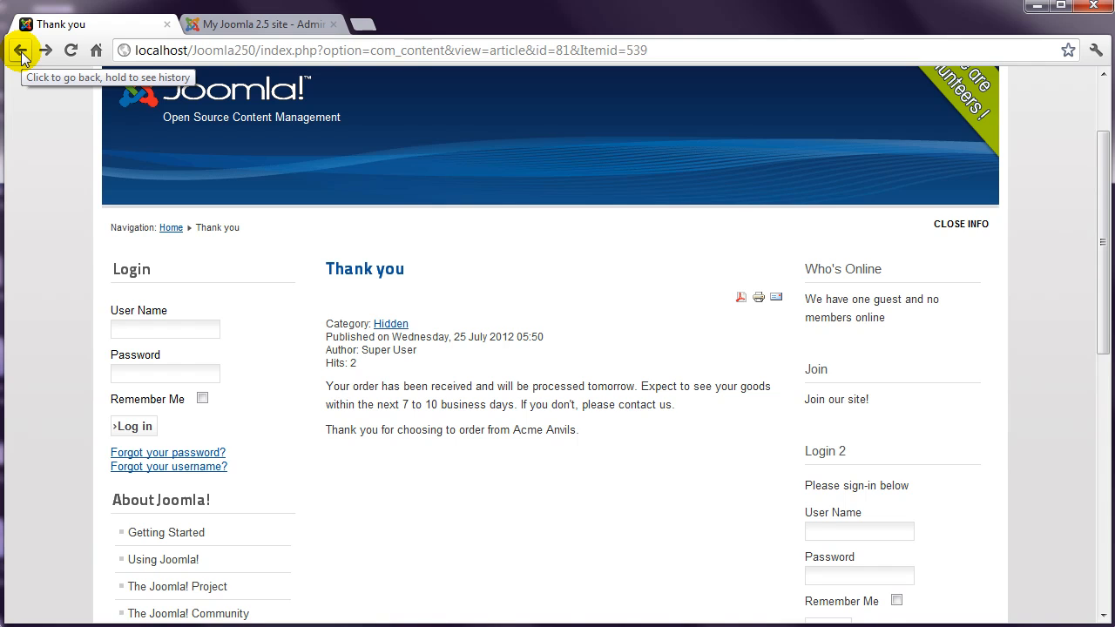
- Close the module editor in the administrator and list the Hidden menu's items
{"action": "left_click", "coordinate": [253, 23]}
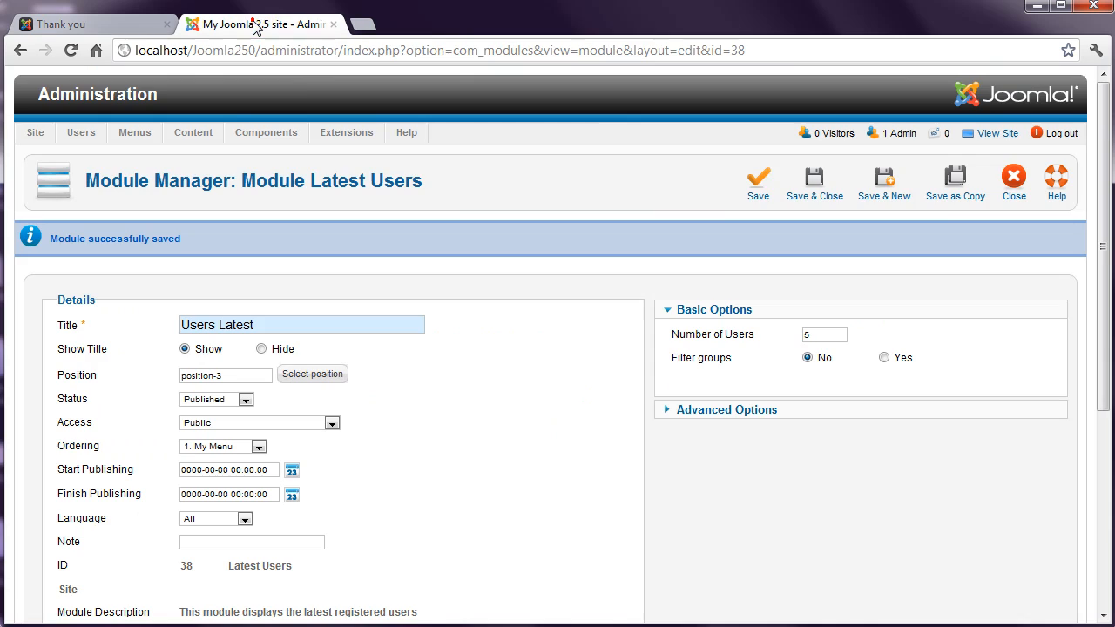
{"action": "left_click", "coordinate": [1007, 183]}
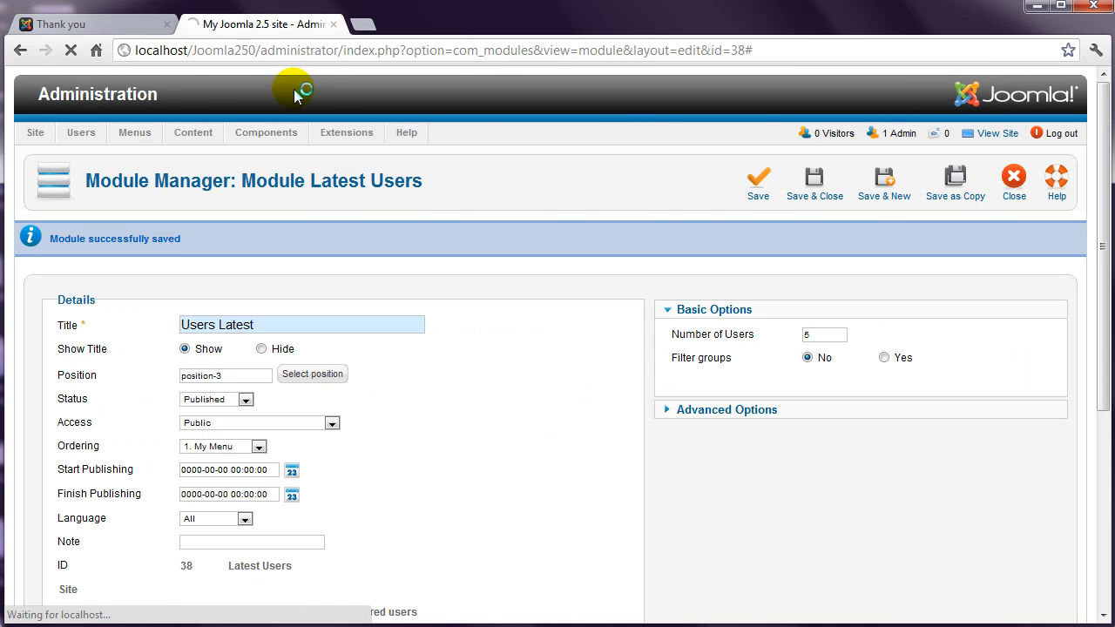
{"action": "left_click", "coordinate": [144, 102]}
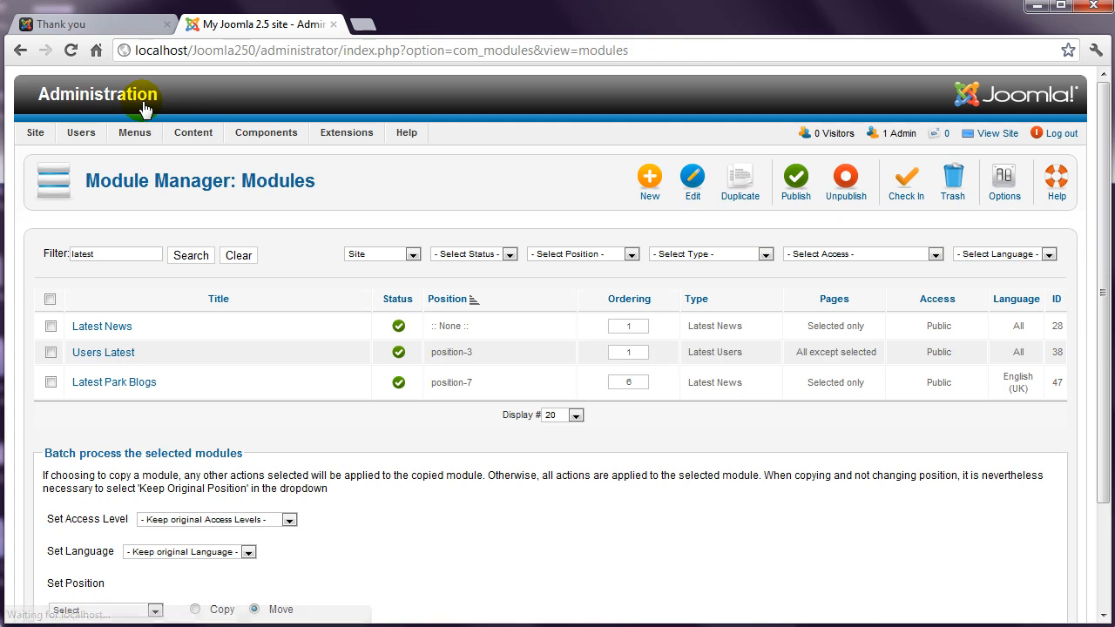
{"action": "mouse_move", "coordinate": [135, 132]}
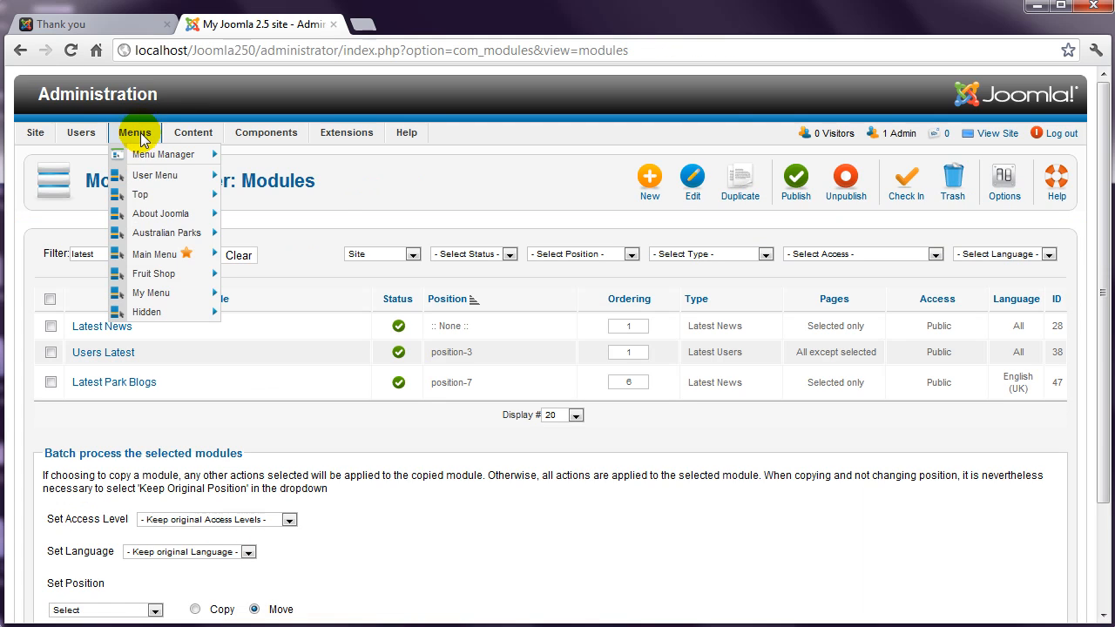
{"action": "mouse_move", "coordinate": [165, 273]}
{"action": "left_click", "coordinate": [167, 312]}
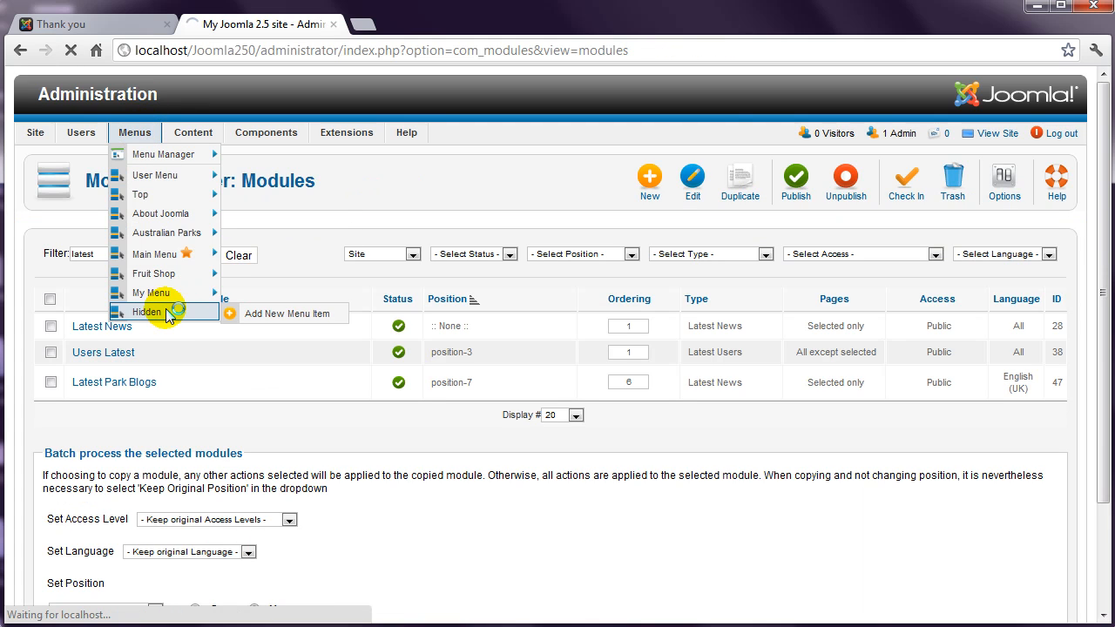
- Set the Thank you menu item's Robots to 'No index, follow' and save it
{"action": "left_click", "coordinate": [98, 368]}
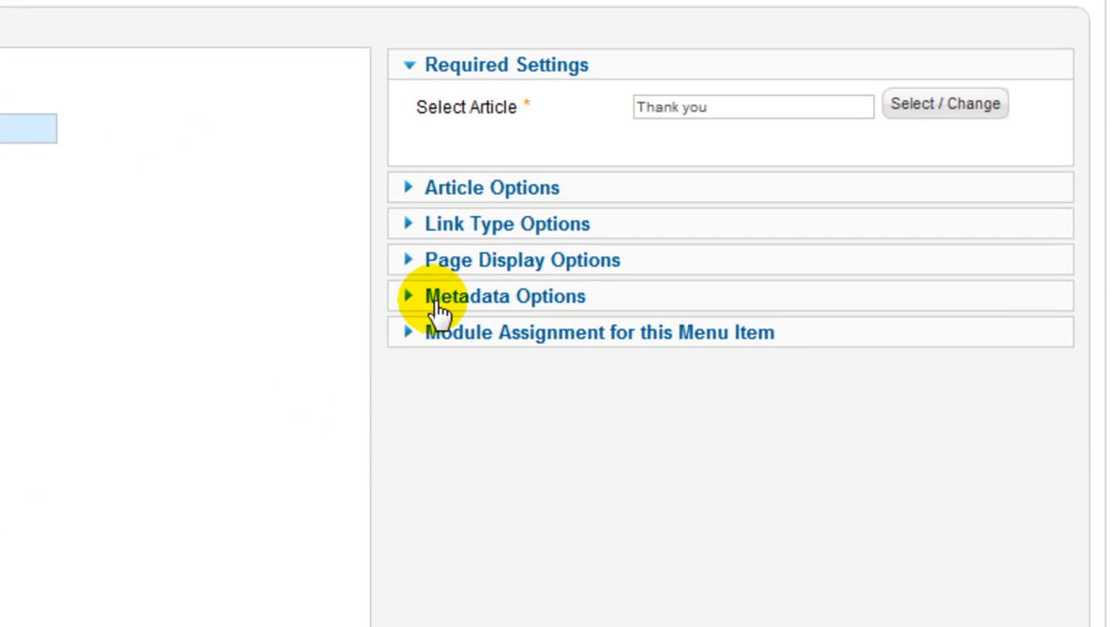
{"action": "left_click", "coordinate": [578, 359]}
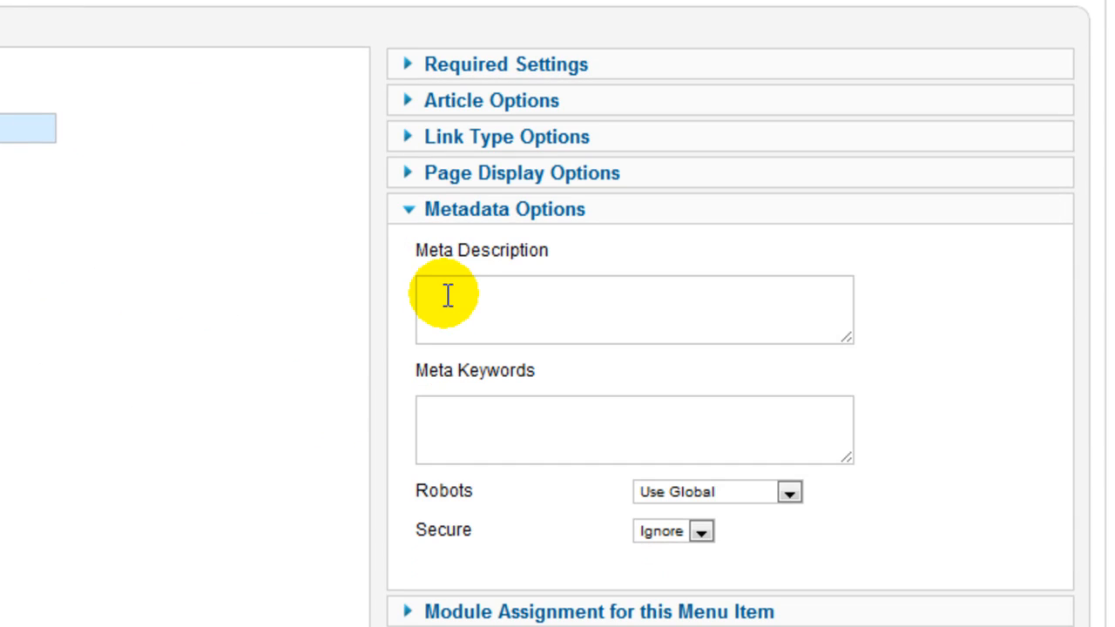
{"action": "left_click", "coordinate": [790, 495]}
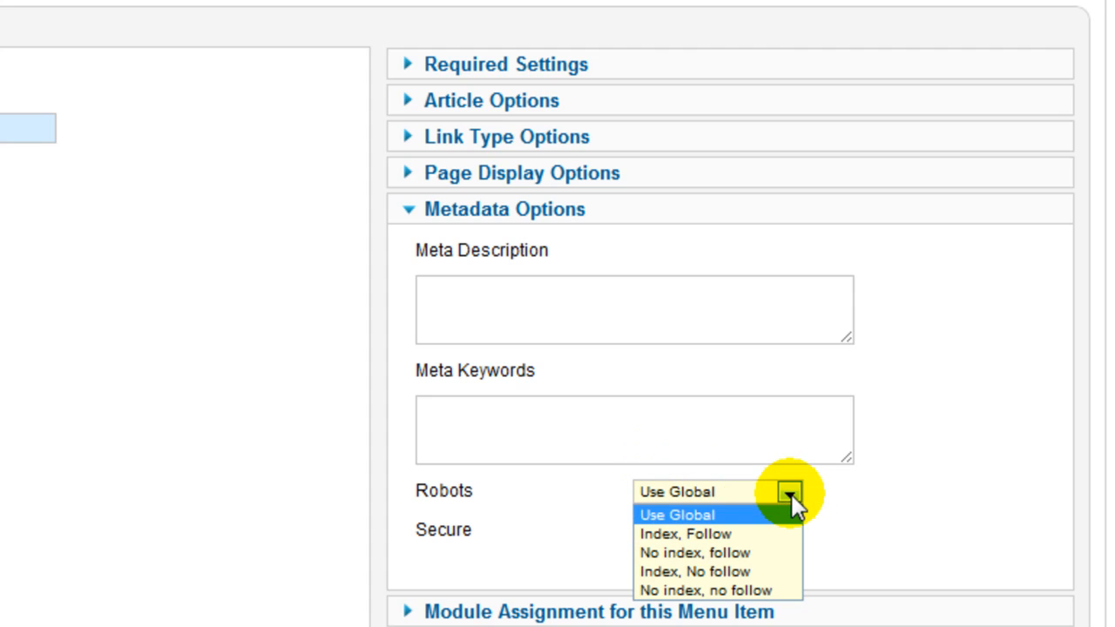
{"action": "left_click", "coordinate": [733, 553]}
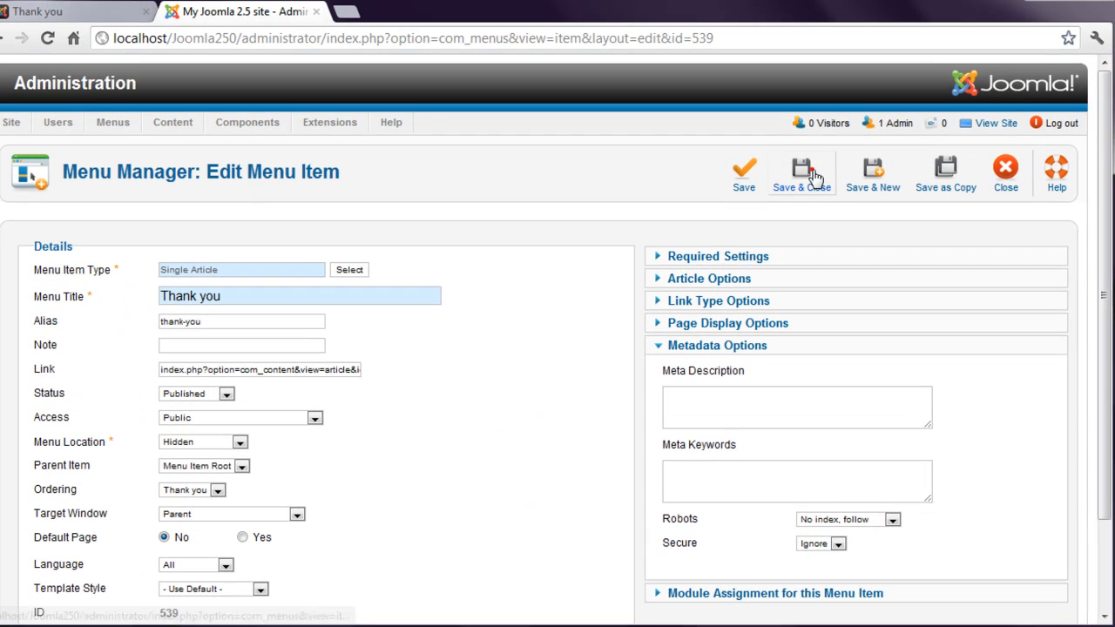
{"action": "left_click", "coordinate": [817, 181]}
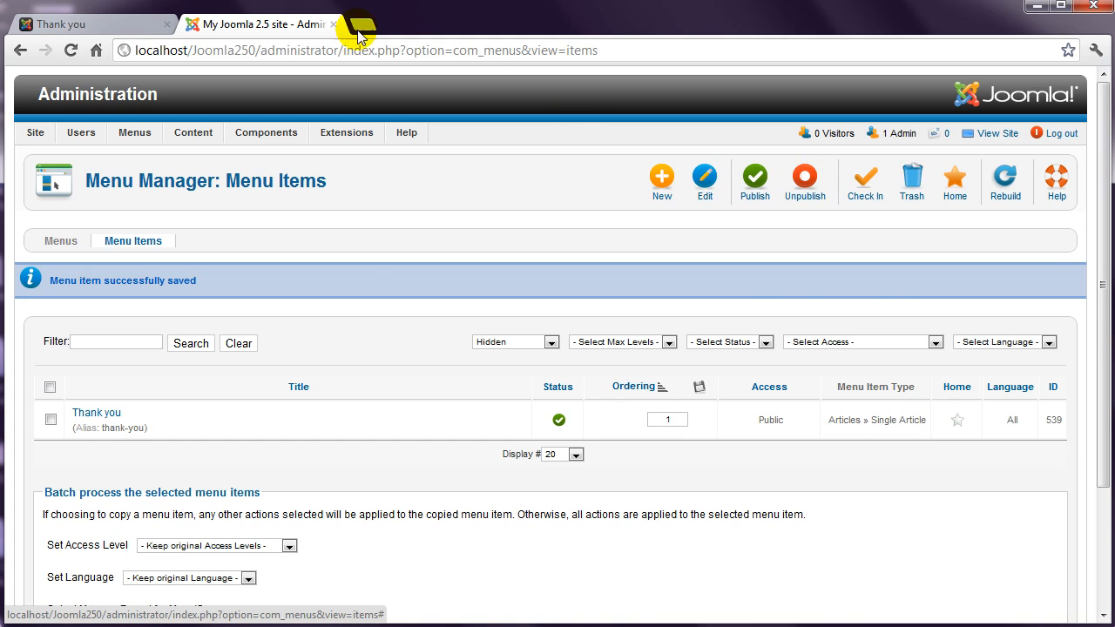
{"action": "left_click", "coordinate": [133, 24]}
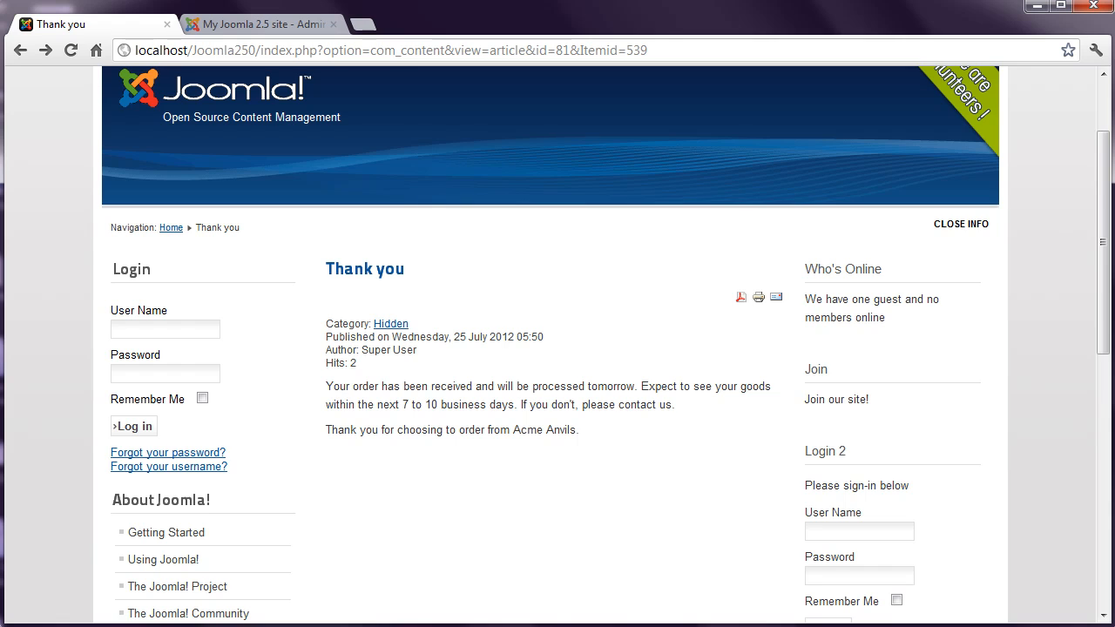